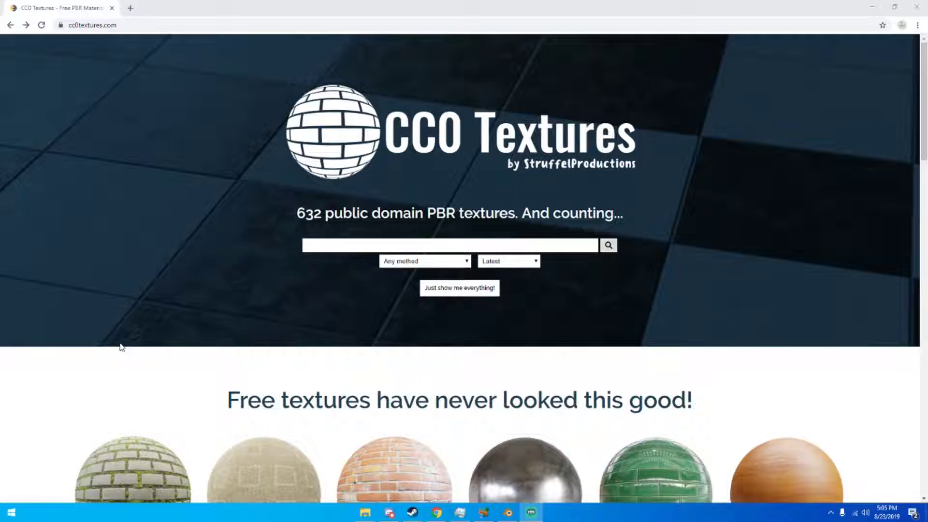
{"action": "double_click", "coordinate": [308, 213]}
{"action": "left_click", "coordinate": [310, 213]}
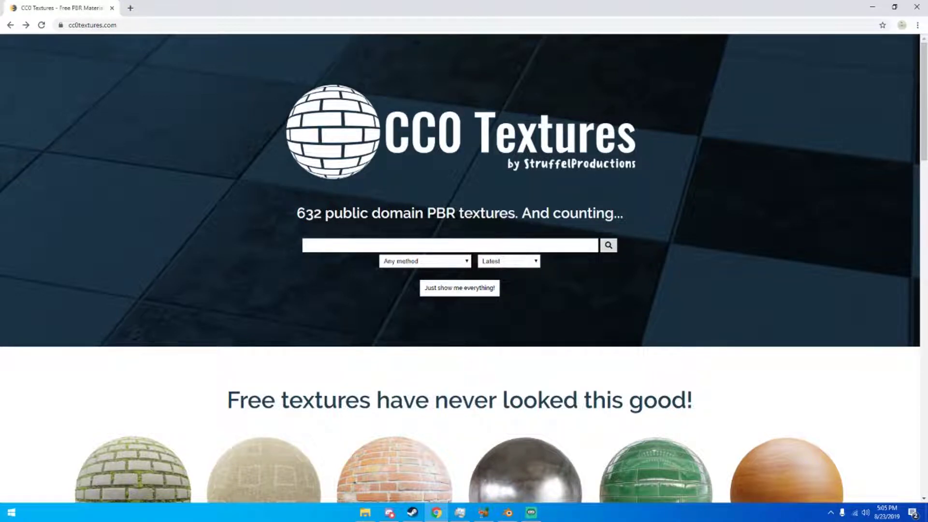
{"action": "left_click_drag", "start_coordinate": [297, 213], "coordinate": [322, 213]}
{"action": "left_click", "coordinate": [325, 213]}
Step: Open the Planks #12 texture from the site's latest releases and download its 4K JPG version
{"action": "scroll", "coordinate": [362, 218], "scroll_direction": "down", "scroll_amount": 6}
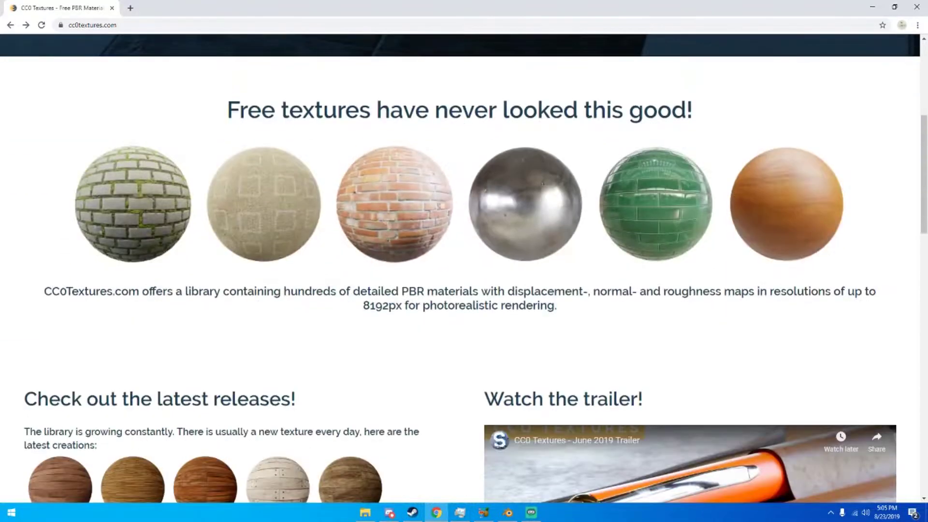
{"action": "scroll", "coordinate": [414, 210], "scroll_direction": "down", "scroll_amount": 15}
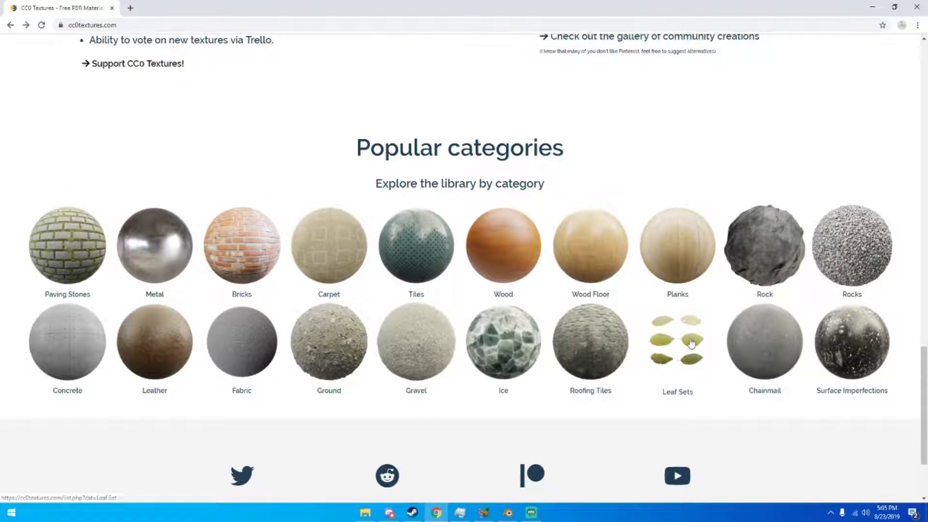
{"action": "scroll", "coordinate": [564, 307], "scroll_direction": "up", "scroll_amount": 10}
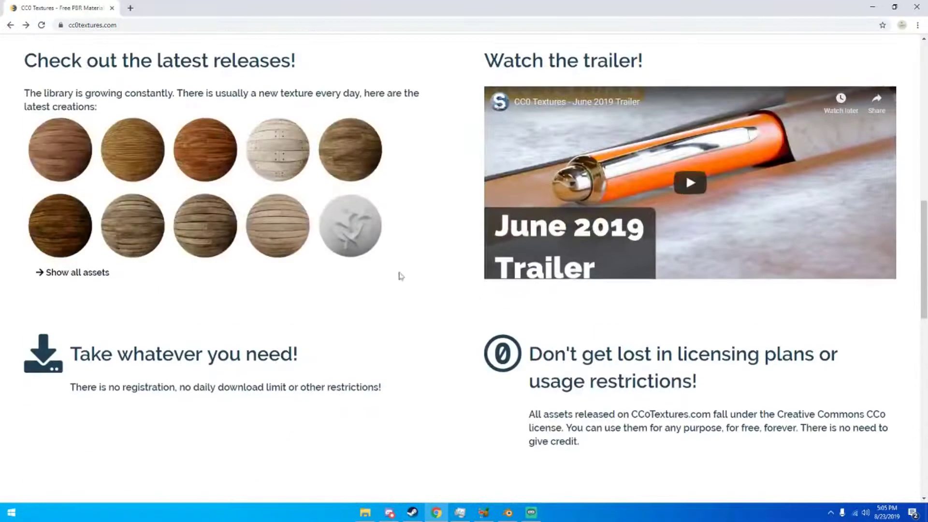
{"action": "left_click", "coordinate": [204, 222]}
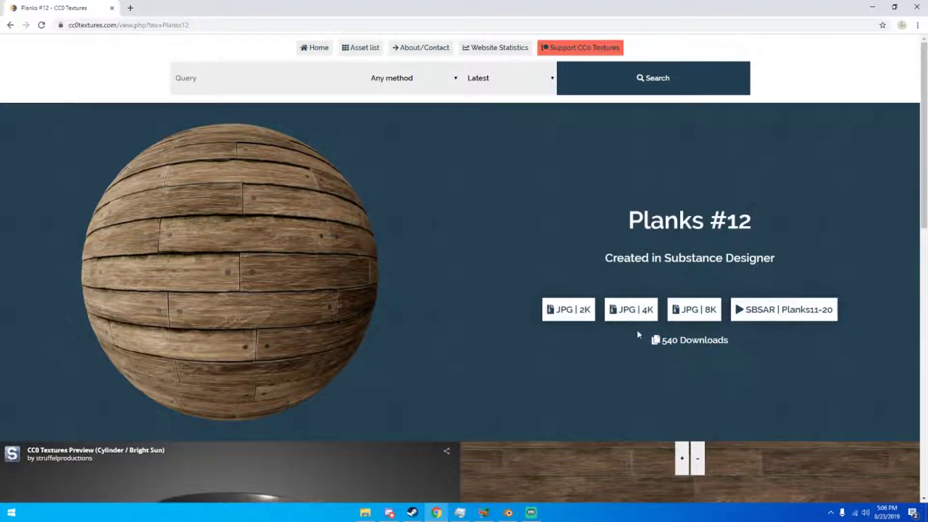
{"action": "left_click", "coordinate": [637, 314]}
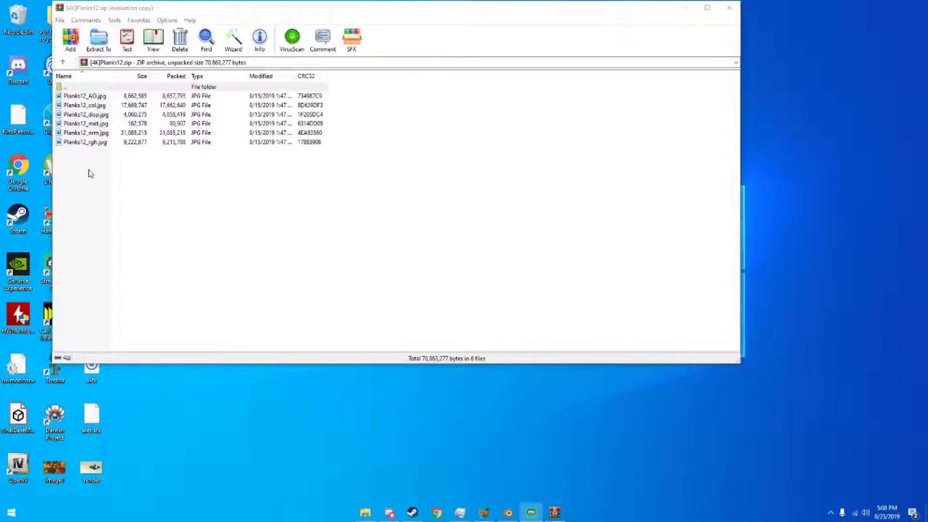
Step: Extract all six Planks12 image files from the downloaded archive into the textures folder on the Desktop
{"action": "left_click", "coordinate": [90, 173]}
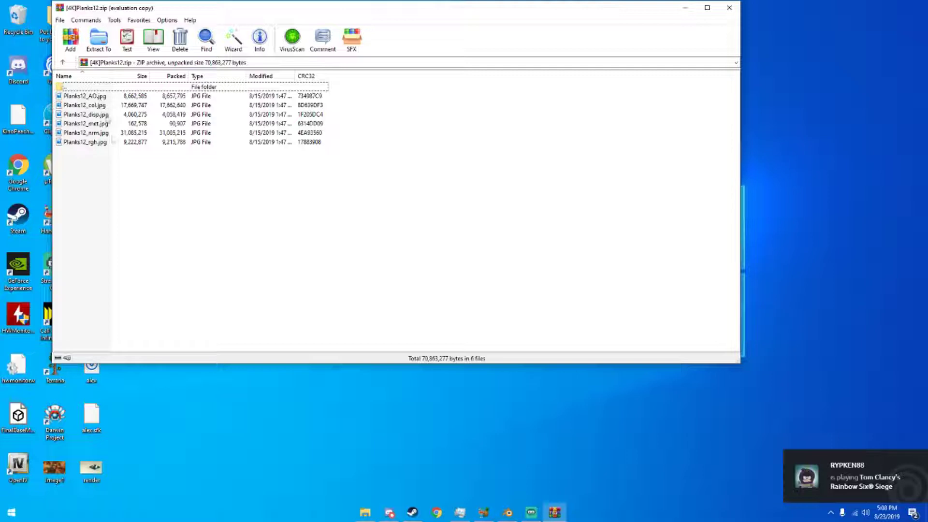
{"action": "left_click_drag", "start_coordinate": [104, 168], "coordinate": [91, 98]}
{"action": "left_click", "coordinate": [97, 41]}
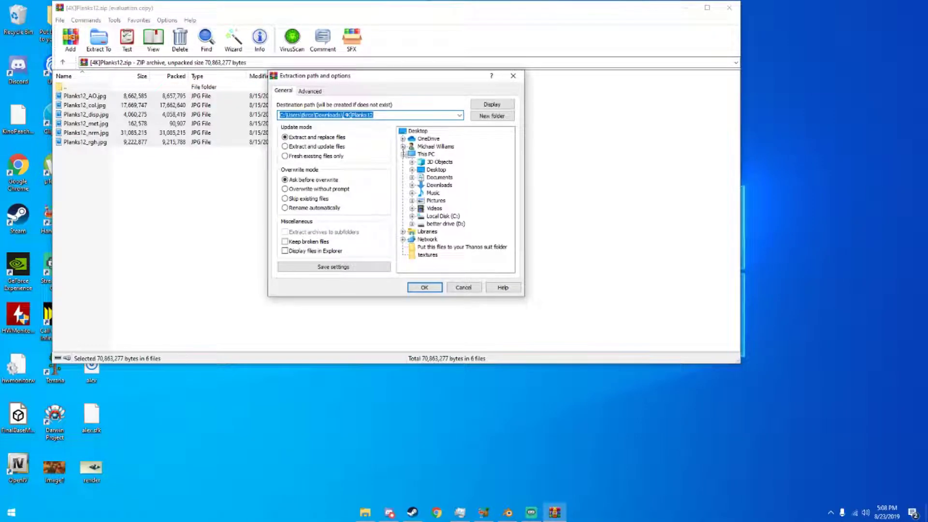
{"action": "left_click", "coordinate": [411, 174]}
{"action": "left_click", "coordinate": [411, 170]}
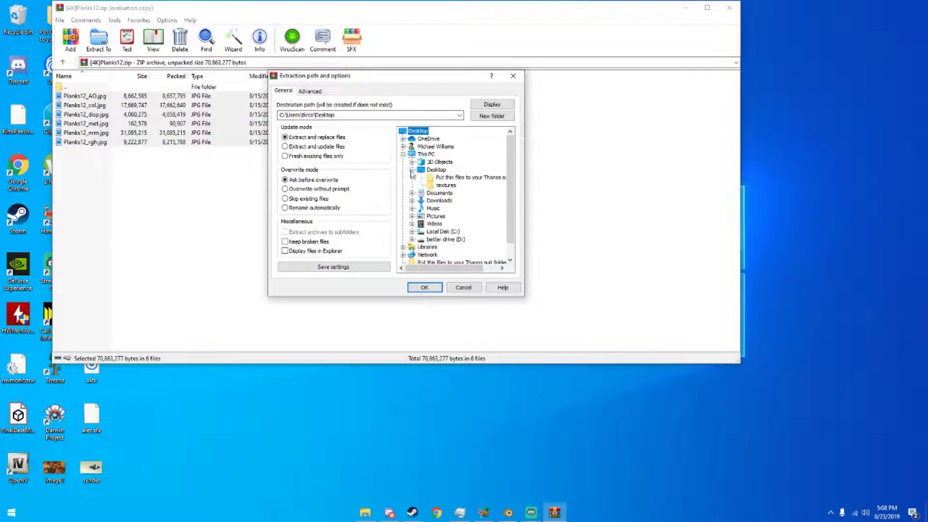
{"action": "left_click", "coordinate": [446, 185]}
{"action": "left_click", "coordinate": [425, 288]}
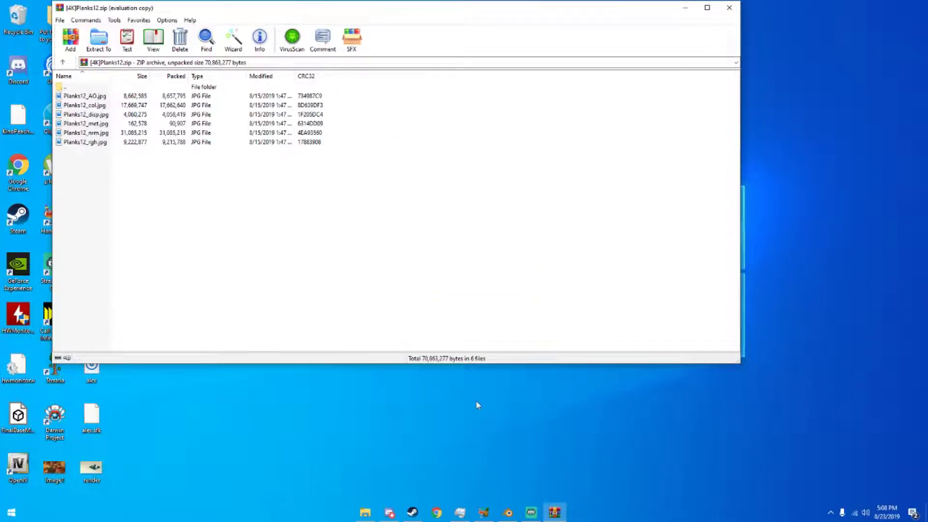
Step: Switch to Blender and delete the default cube from the scene
{"action": "left_click", "coordinate": [508, 513]}
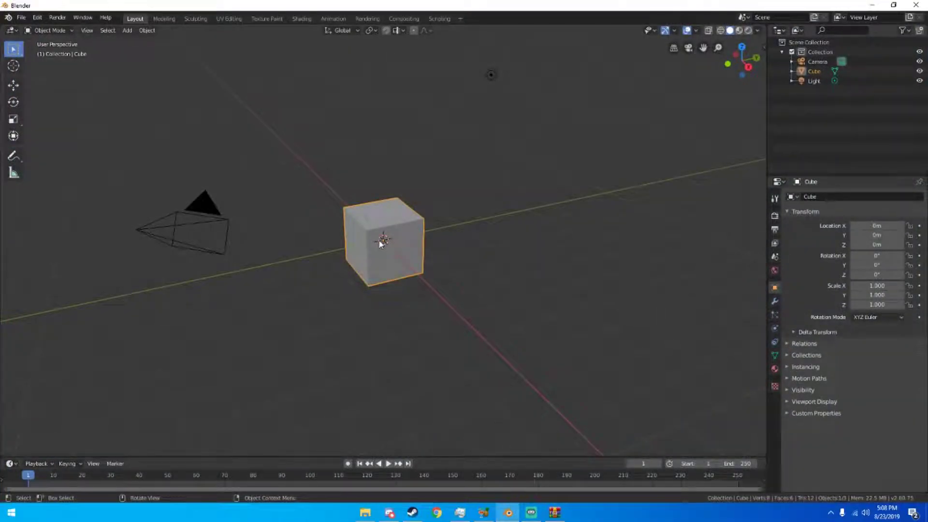
{"action": "middle_click_drag", "start_coordinate": [378, 242], "coordinate": [427, 249]}
{"action": "scroll", "coordinate": [440, 247], "scroll_direction": "up", "scroll_amount": 1}
{"action": "scroll", "coordinate": [428, 249], "scroll_direction": "up", "scroll_amount": 3}
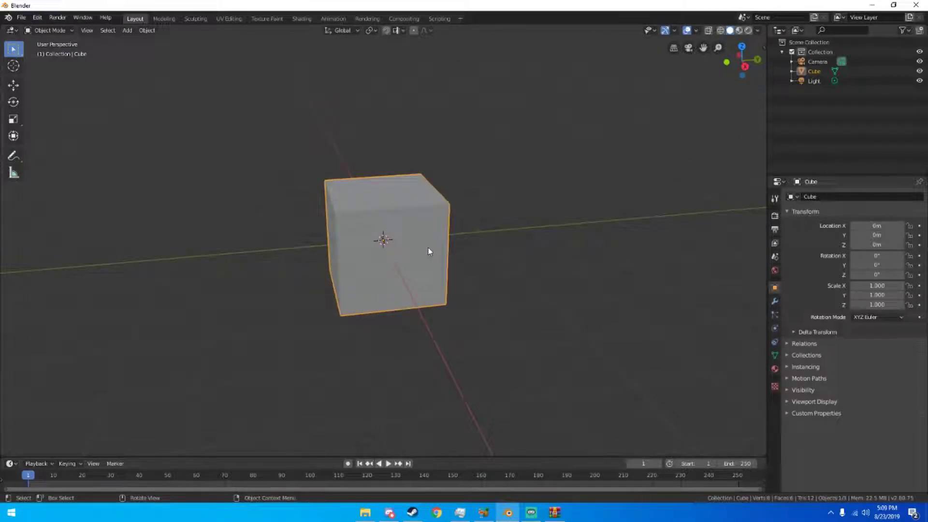
{"action": "key", "text": "Delete"}
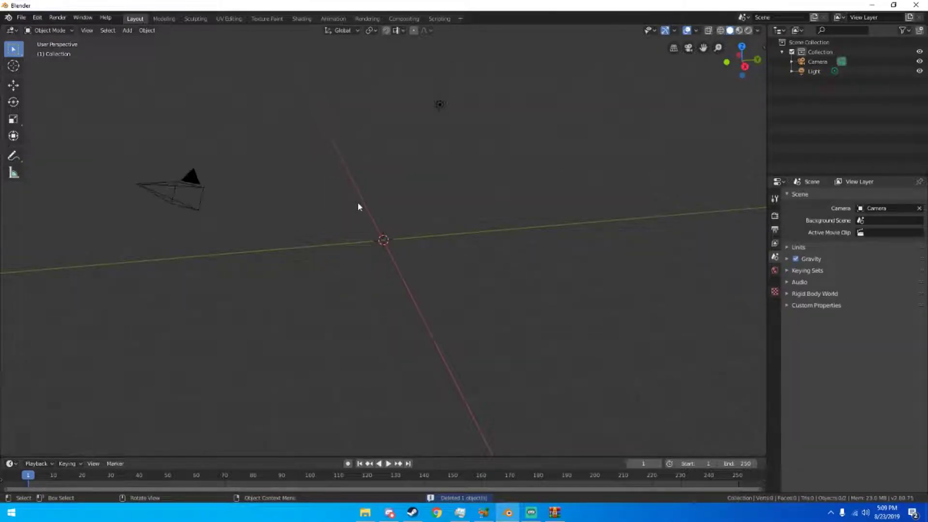
Step: Add a plane mesh at the scene origin and scale it up to about 5.9
{"action": "key", "text": "shift+a"}
{"action": "mouse_move", "coordinate": [360, 200]}
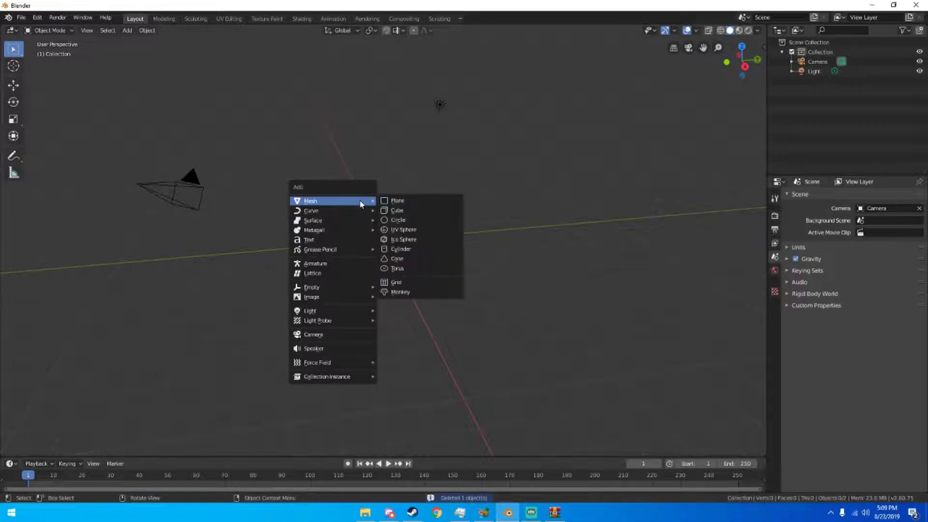
{"action": "left_click", "coordinate": [394, 201]}
{"action": "middle_click_drag", "start_coordinate": [401, 213], "coordinate": [452, 230]}
{"action": "left_click", "coordinate": [49, 244]}
{"action": "middle_click_drag", "start_coordinate": [70, 252], "coordinate": [315, 270]}
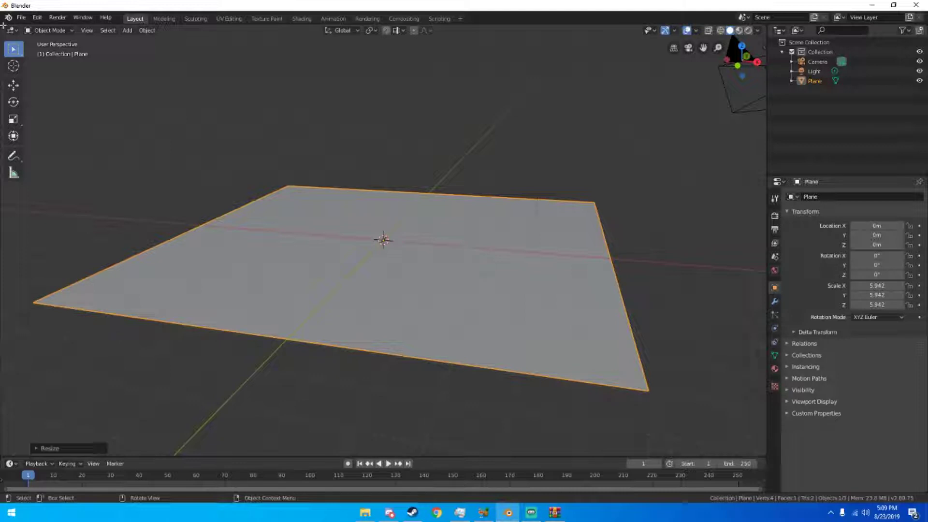
Step: Split the 3D viewport in two, turn the new area into a Shader Editor and hide its sidebar
{"action": "left_click_drag", "start_coordinate": [3, 26], "coordinate": [362, 53]}
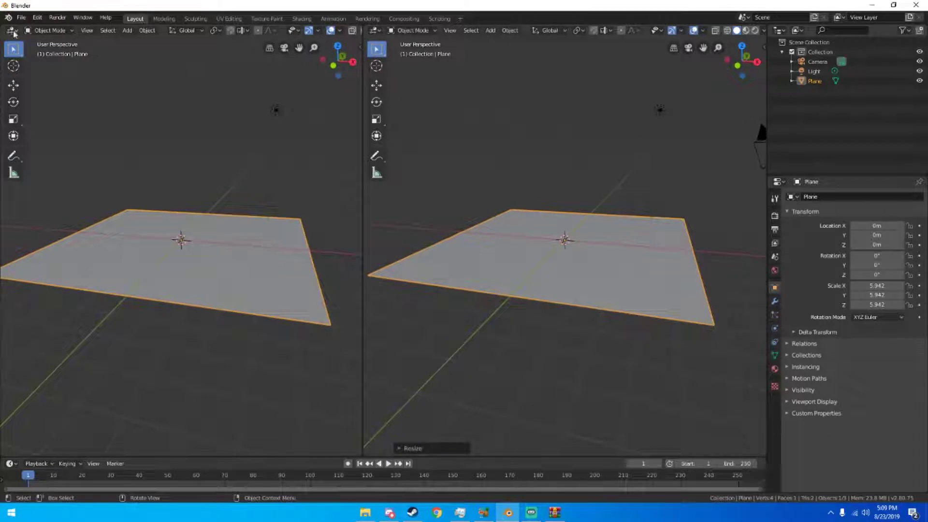
{"action": "left_click", "coordinate": [13, 34]}
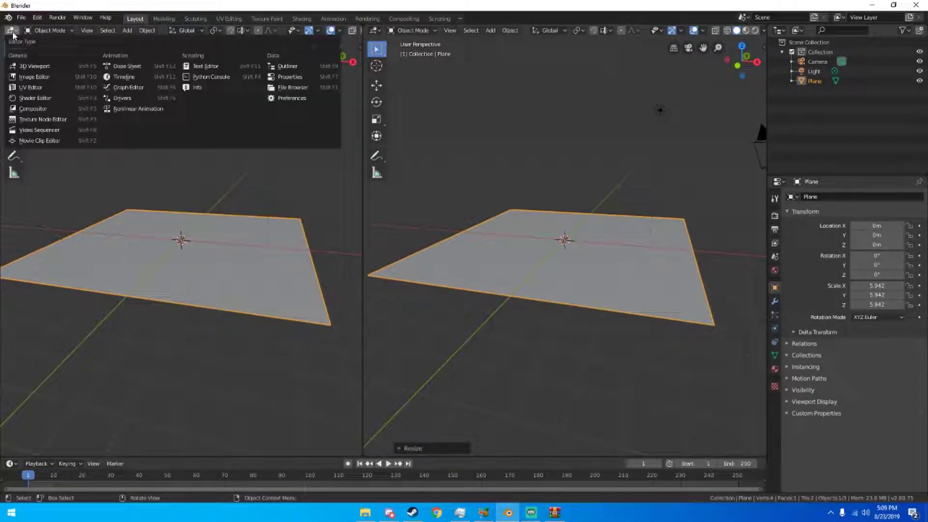
{"action": "left_click", "coordinate": [40, 100]}
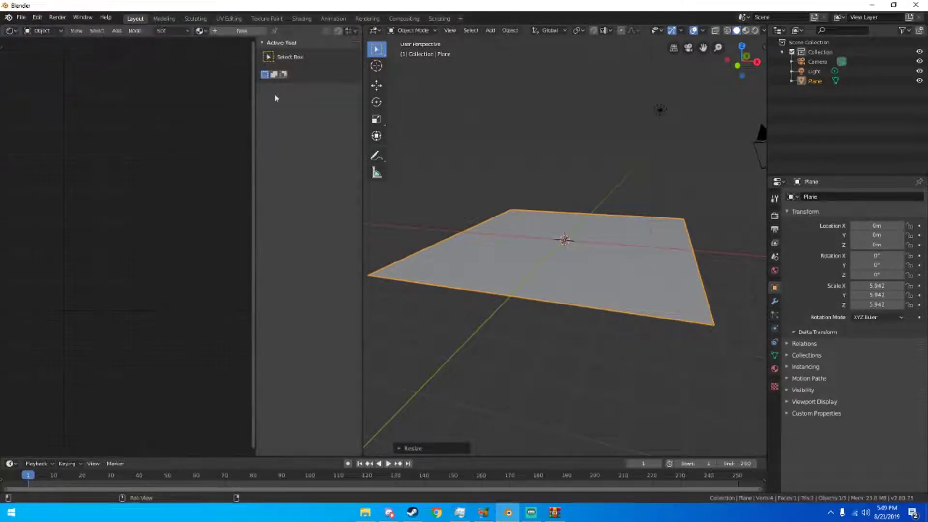
{"action": "left_click_drag", "start_coordinate": [253, 91], "coordinate": [379, 103]}
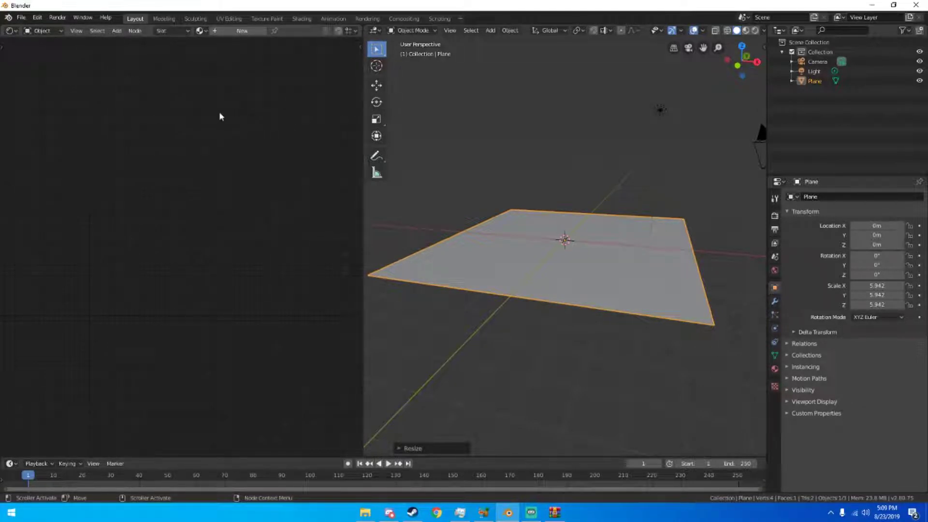
Step: Create a new node-based material on the plane and frame its shader nodes
{"action": "left_click", "coordinate": [232, 31]}
{"action": "middle_click_drag", "start_coordinate": [194, 119], "coordinate": [242, 69]}
{"action": "scroll", "coordinate": [256, 129], "scroll_direction": "up", "scroll_amount": 4}
{"action": "middle_click_drag", "start_coordinate": [256, 130], "coordinate": [269, 112]}
{"action": "scroll", "coordinate": [268, 112], "scroll_direction": "up", "scroll_amount": 3}
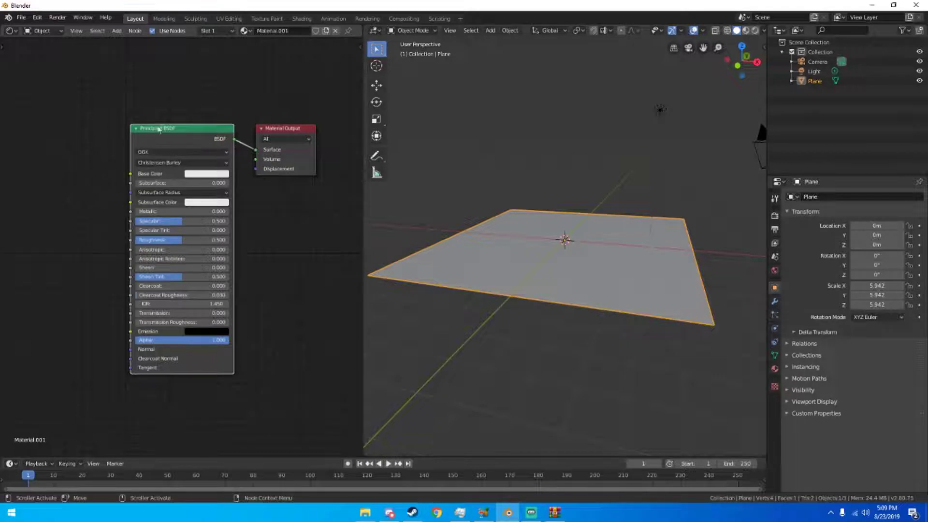
{"action": "middle_click_drag", "start_coordinate": [148, 134], "coordinate": [211, 103]}
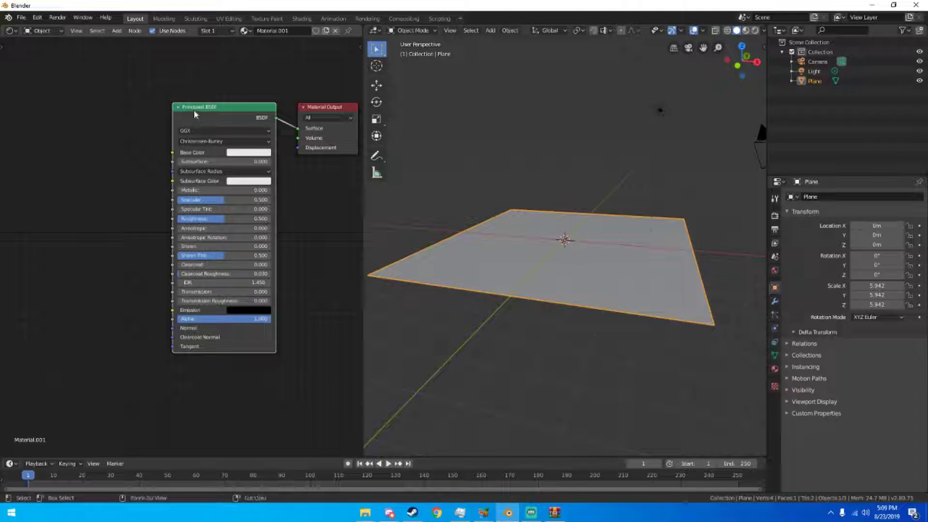
Step: Find the Node Wrangler add-on by searching for "node", enable it, save the preferences and close them
{"action": "left_click", "coordinate": [41, 19]}
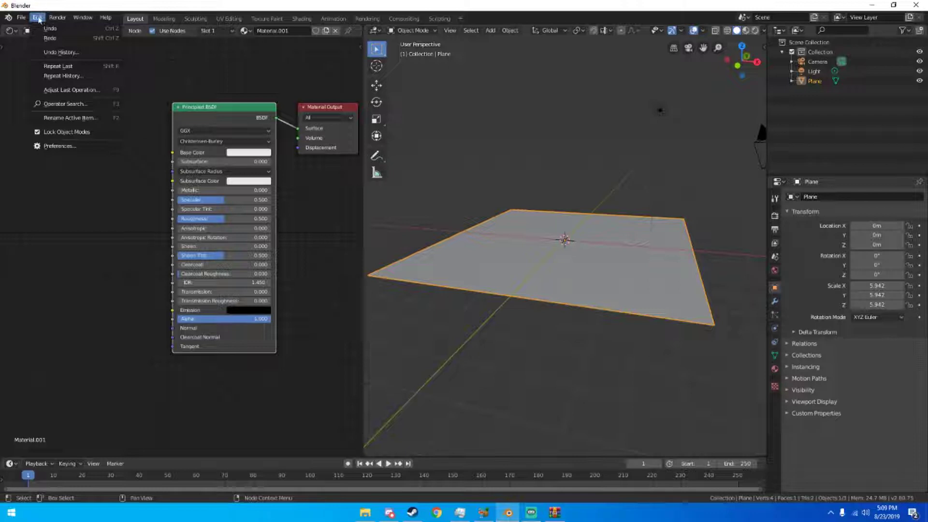
{"action": "left_click", "coordinate": [60, 146]}
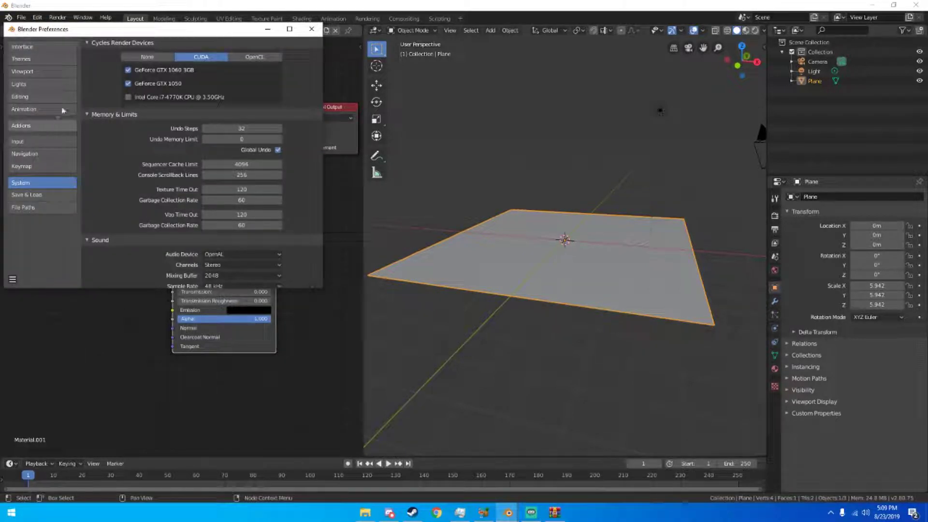
{"action": "left_click", "coordinate": [41, 125]}
{"action": "left_click", "coordinate": [234, 57]}
{"action": "type", "text": "node"}
{"action": "left_click", "coordinate": [166, 118]}
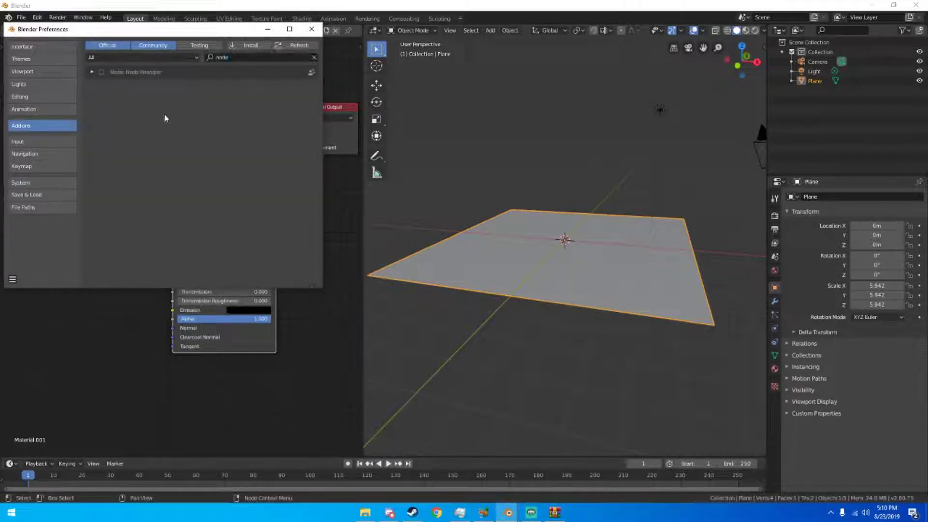
{"action": "left_click", "coordinate": [102, 72]}
{"action": "left_click", "coordinate": [13, 279]}
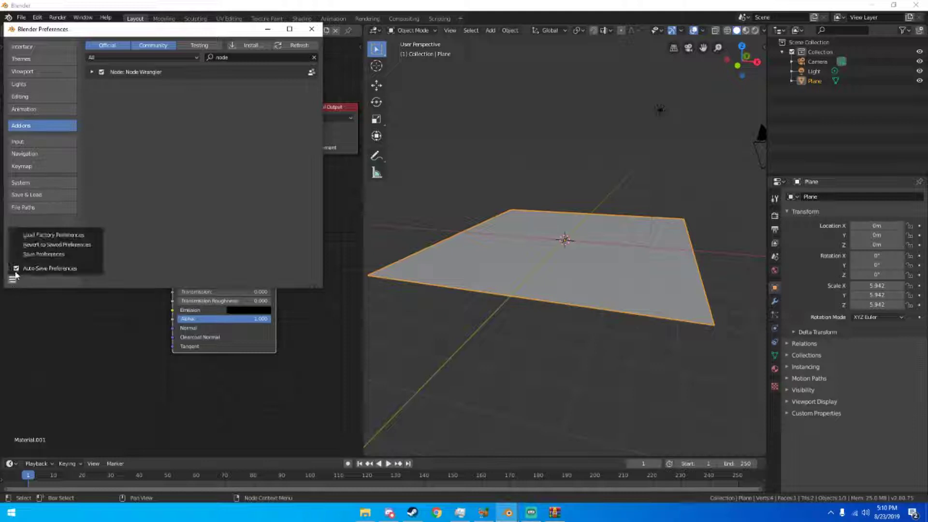
{"action": "left_click", "coordinate": [38, 254]}
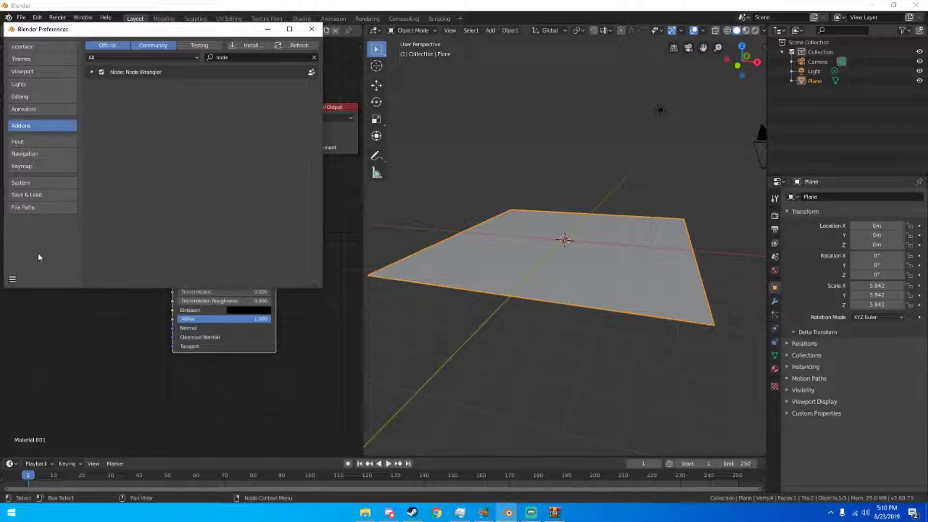
{"action": "left_click", "coordinate": [312, 29]}
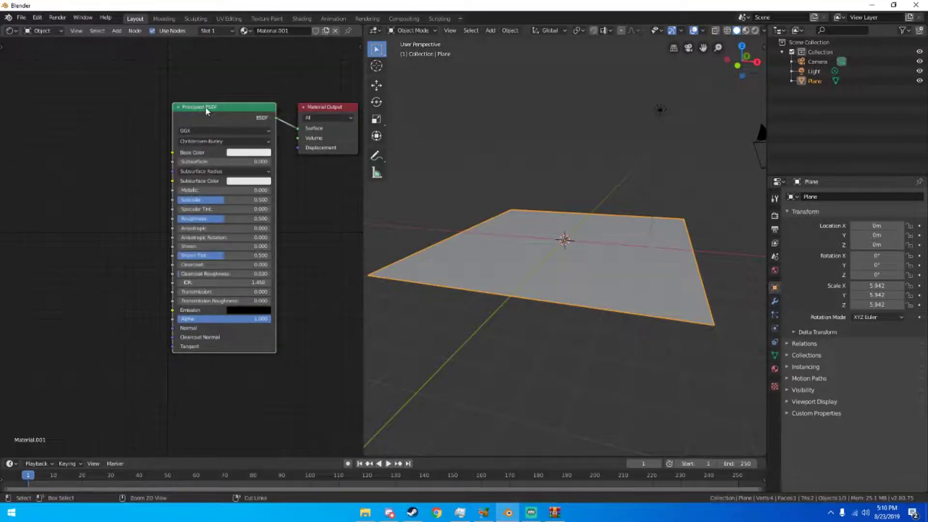
Step: Add Node Wrangler's texture setup to the Principled BSDF and space out the Texture Coordinate and Mapping nodes
{"action": "key", "text": "ctrl+t"}
{"action": "scroll", "coordinate": [228, 125], "scroll_direction": "up", "scroll_amount": 5, "text": "ctrl"}
{"action": "left_click_drag", "start_coordinate": [126, 146], "coordinate": [67, 108]}
{"action": "left_click", "coordinate": [259, 117]}
{"action": "left_click", "coordinate": [87, 125]}
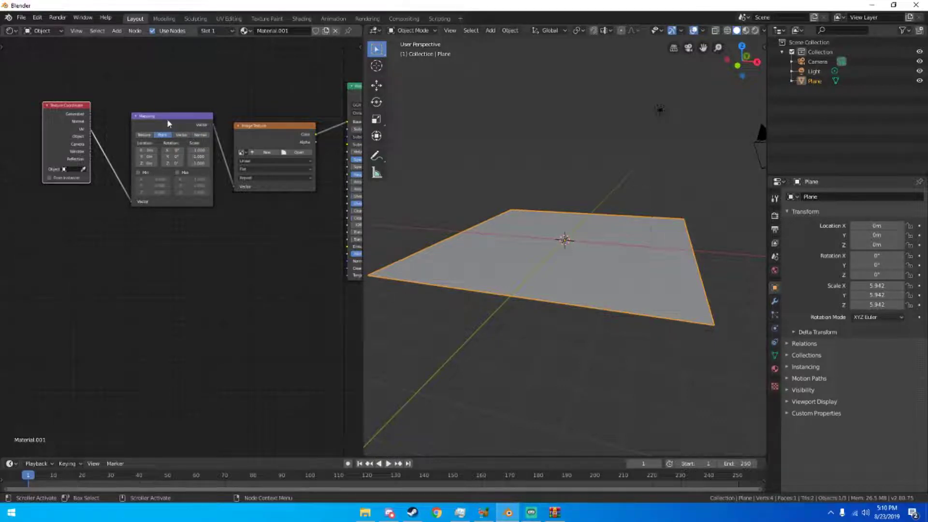
{"action": "left_click_drag", "start_coordinate": [166, 123], "coordinate": [151, 118]}
{"action": "scroll", "coordinate": [228, 189], "scroll_direction": "down", "scroll_amount": 1}
{"action": "middle_click_drag", "start_coordinate": [228, 190], "coordinate": [128, 217]}
{"action": "scroll", "coordinate": [165, 209], "scroll_direction": "up", "scroll_amount": 4}
{"action": "left_click", "coordinate": [155, 138]}
{"action": "middle_click_drag", "start_coordinate": [154, 135], "coordinate": [234, 149]}
{"action": "left_click", "coordinate": [69, 131]}
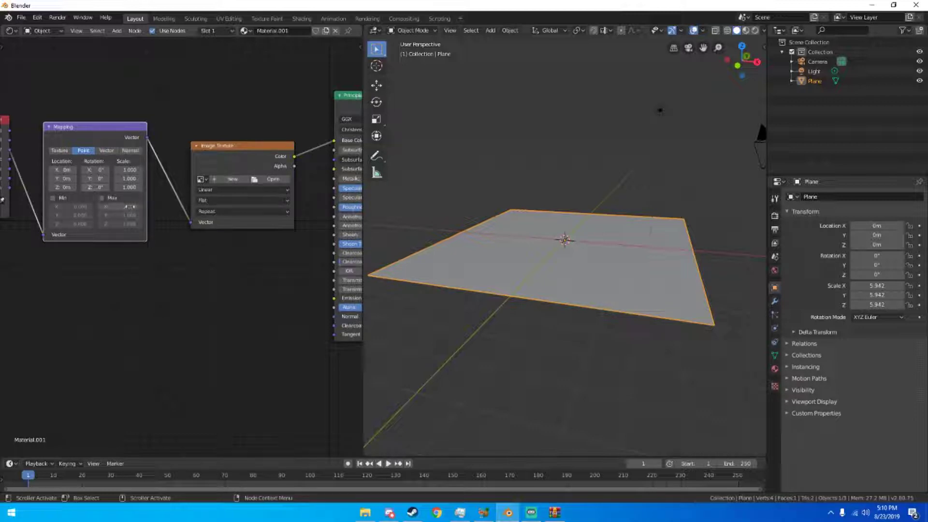
{"action": "middle_click_drag", "start_coordinate": [155, 207], "coordinate": [151, 207]}
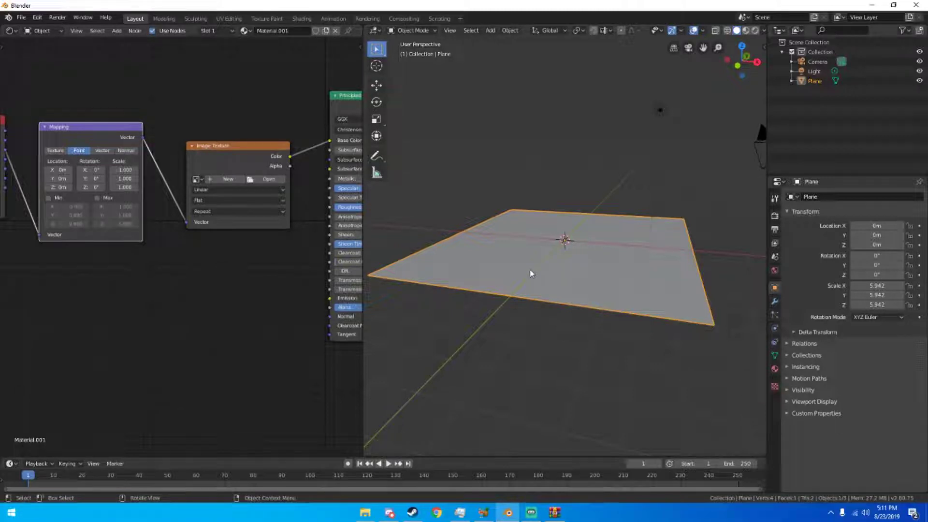
Step: Load Planks12_col.jpg from the Desktop textures folder into the Image Texture node
{"action": "left_click", "coordinate": [214, 149]}
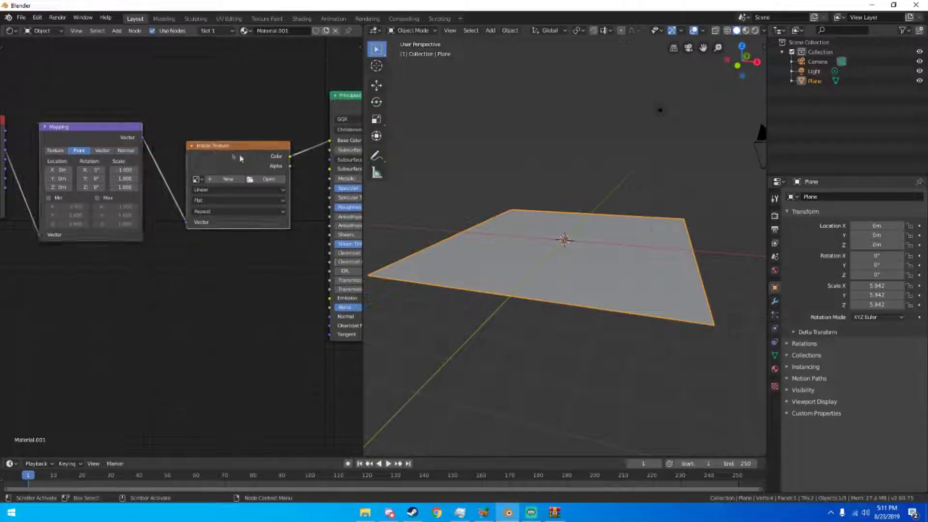
{"action": "left_click", "coordinate": [259, 181]}
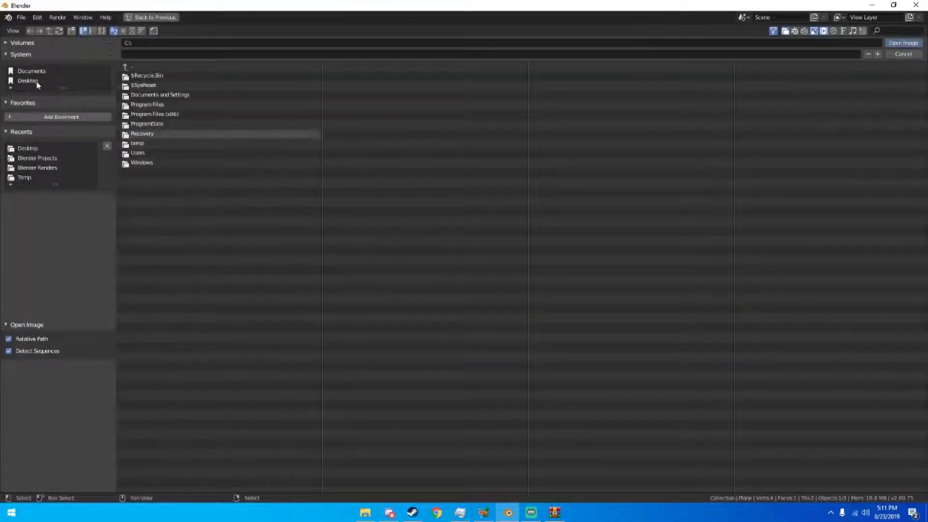
{"action": "left_click", "coordinate": [141, 85]}
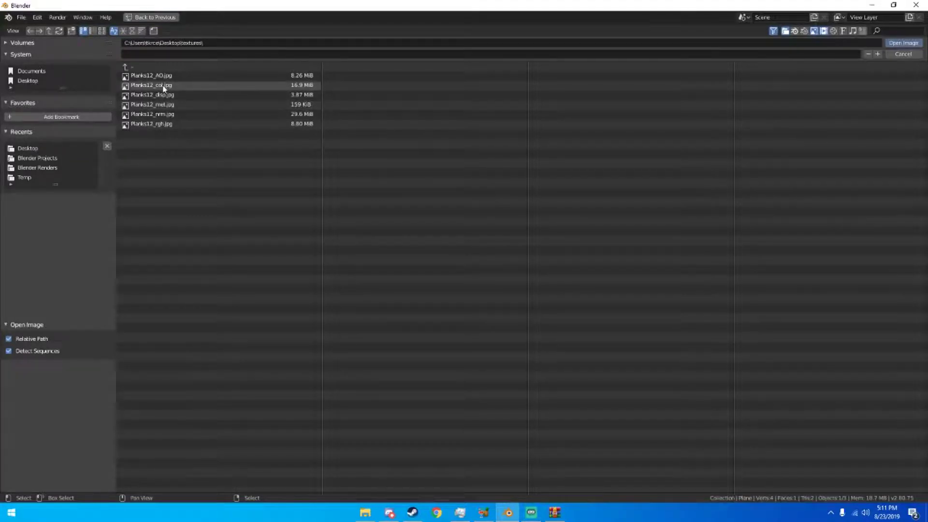
{"action": "double_click", "coordinate": [164, 86]}
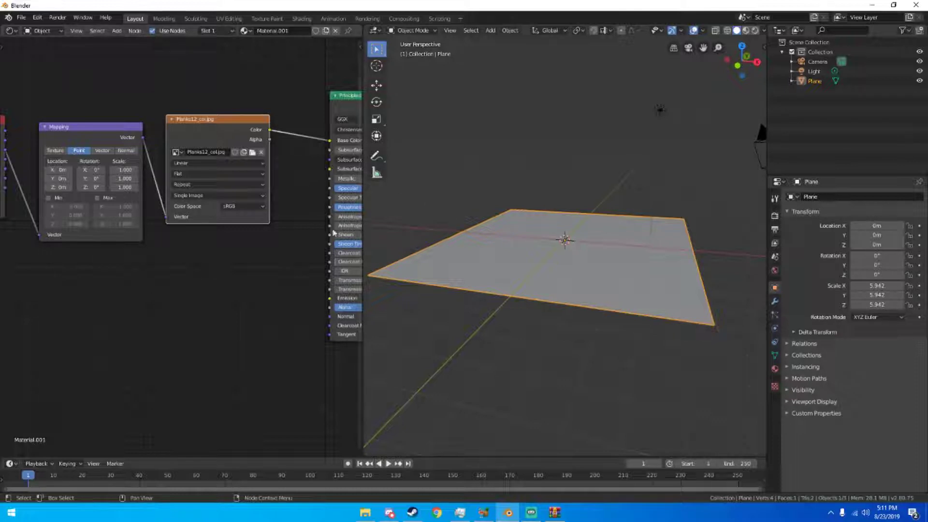
Step: Preview the plane's color texture in Rendered shading from several angles, and return the viewport to Solid shading
{"action": "scroll", "coordinate": [556, 251], "scroll_direction": "up", "scroll_amount": 5}
{"action": "key", "text": "z"}
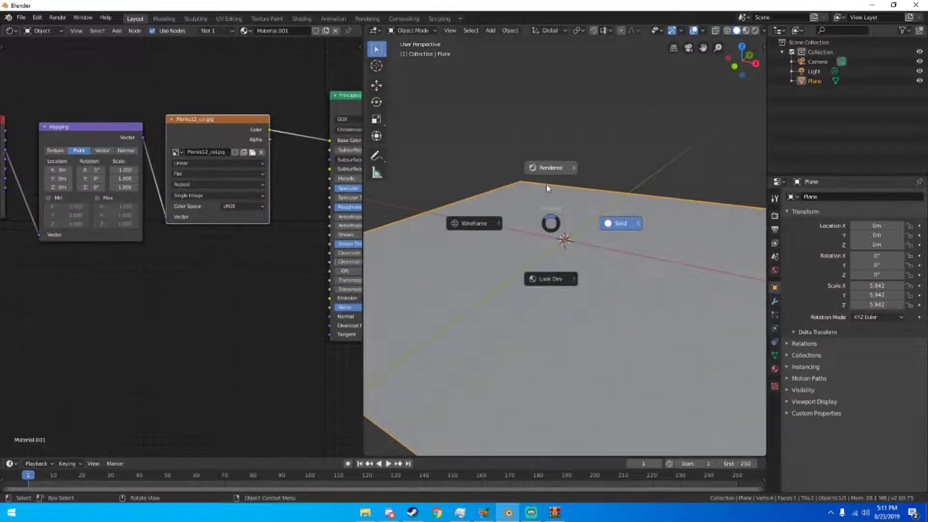
{"action": "left_click", "coordinate": [546, 185]}
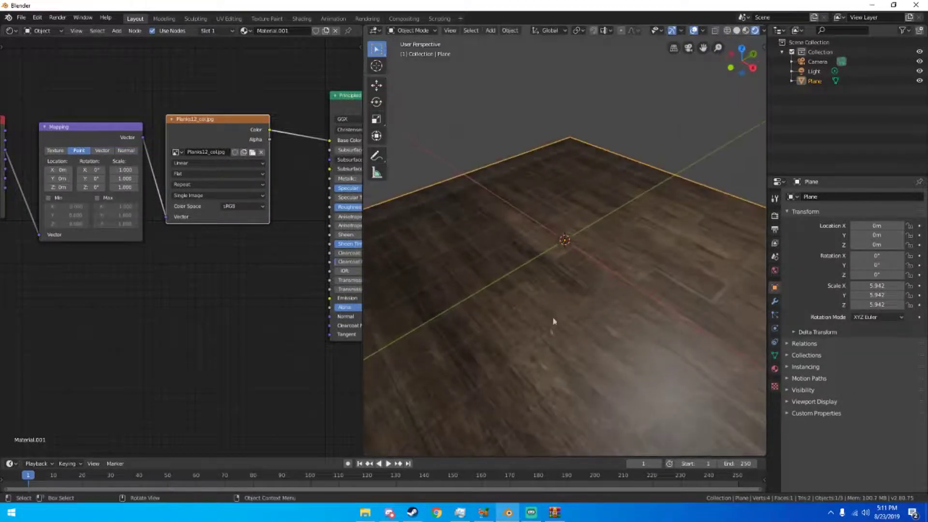
{"action": "scroll", "coordinate": [546, 338], "scroll_direction": "down", "scroll_amount": 4}
{"action": "mouse_move", "coordinate": [545, 341]}
{"action": "middle_mouse_down"}
{"action": "mouse_move", "coordinate": [654, 360]}
{"action": "mouse_move", "coordinate": [643, 303]}
{"action": "mouse_move", "coordinate": [564, 275]}
{"action": "mouse_move", "coordinate": [573, 257]}
{"action": "middle_mouse_up"}
{"action": "key", "text": "z"}
{"action": "left_click", "coordinate": [599, 277]}
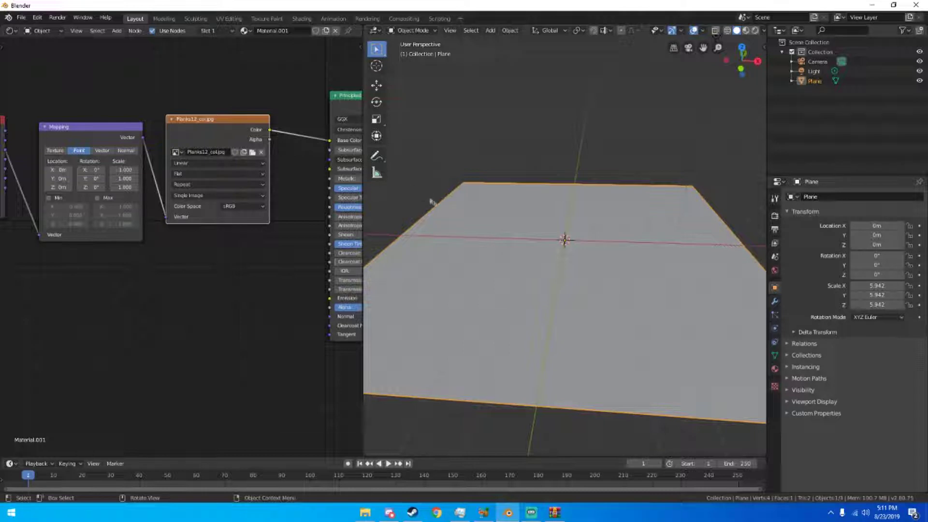
{"action": "key", "text": "z"}
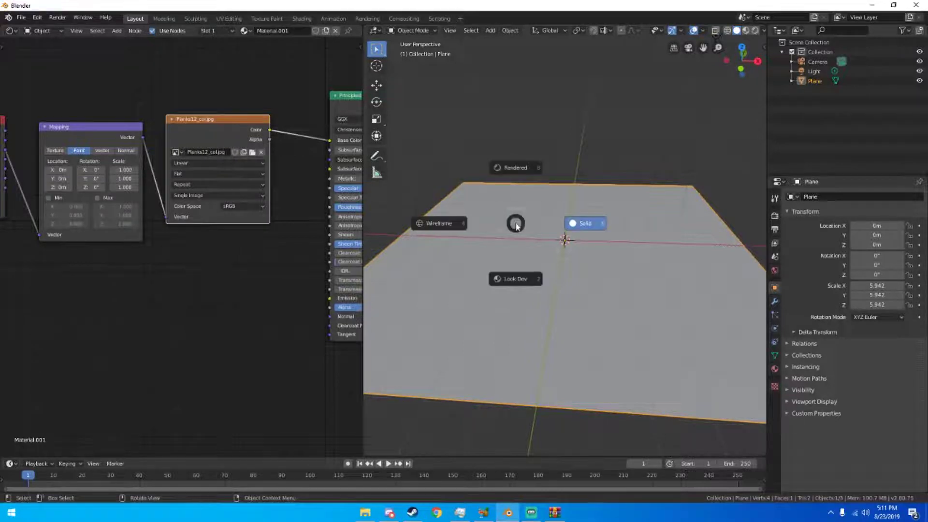
{"action": "left_click", "coordinate": [515, 190]}
{"action": "middle_click_drag", "start_coordinate": [587, 214], "coordinate": [650, 237]}
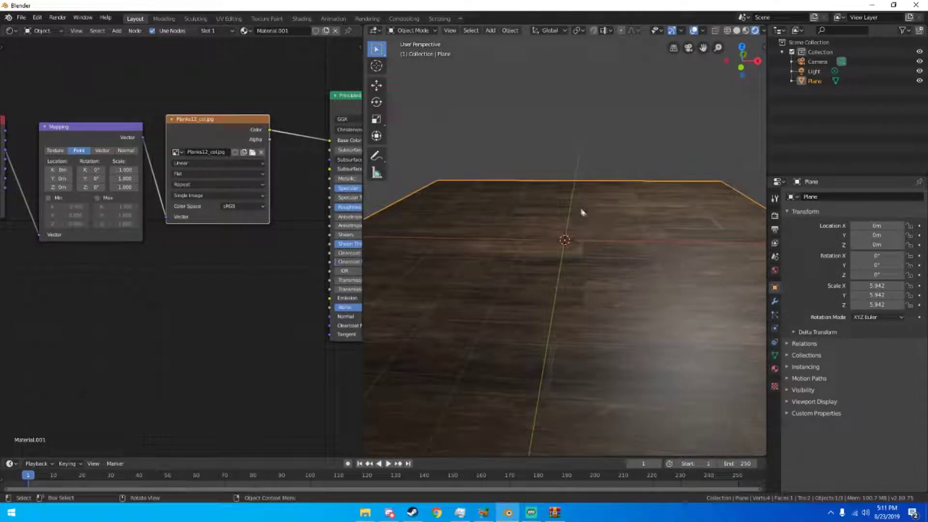
{"action": "scroll", "coordinate": [578, 211], "scroll_direction": "down", "scroll_amount": 1}
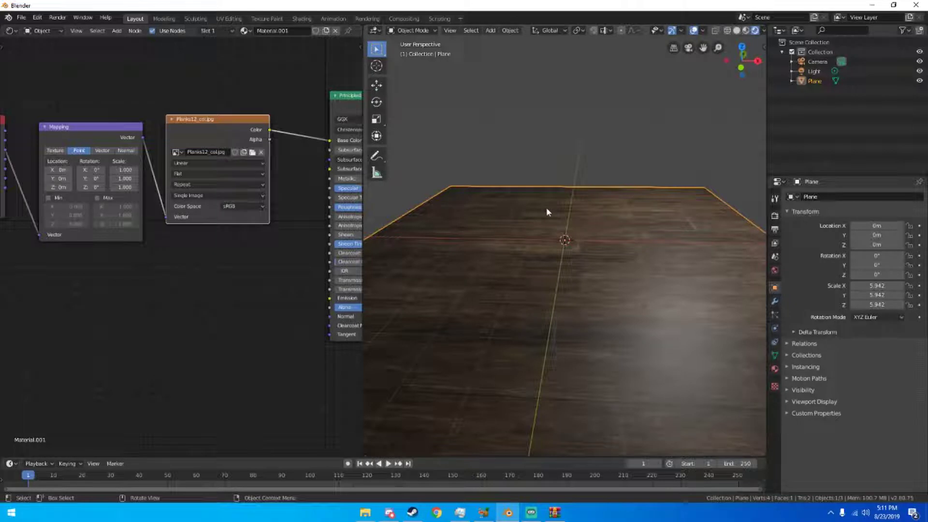
{"action": "key", "text": "z"}
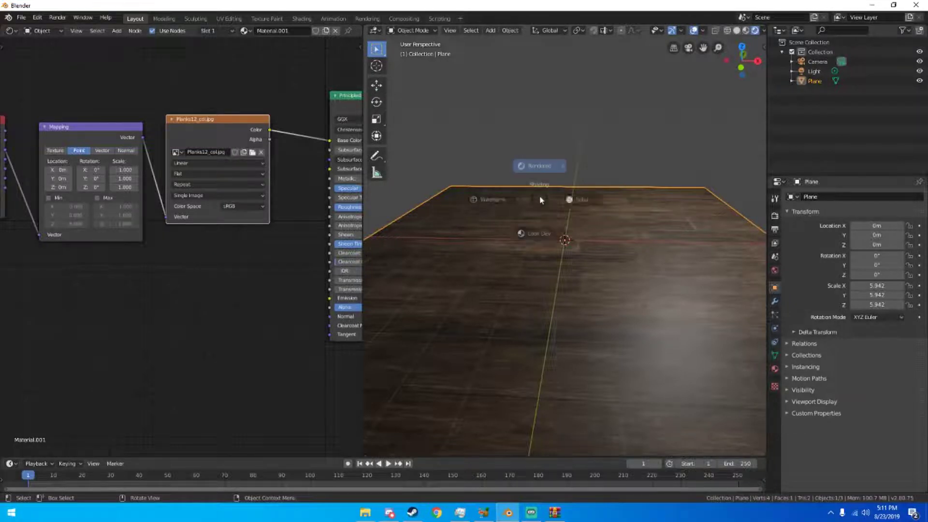
{"action": "left_click", "coordinate": [604, 196]}
Step: Move the color texture node up, duplicate it below, and load Planks12_nrm.jpg into the copy
{"action": "left_click_drag", "start_coordinate": [210, 130], "coordinate": [209, 100]}
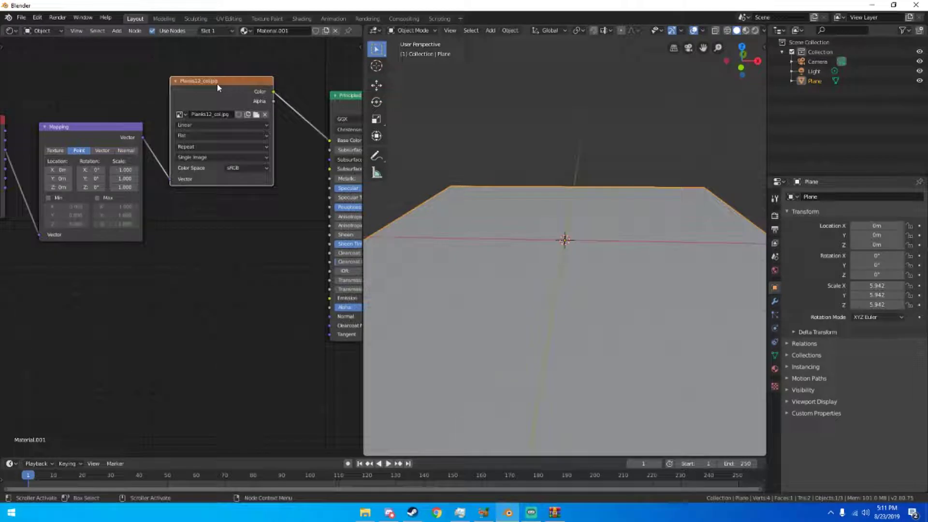
{"action": "left_click_drag", "start_coordinate": [217, 83], "coordinate": [220, 89]}
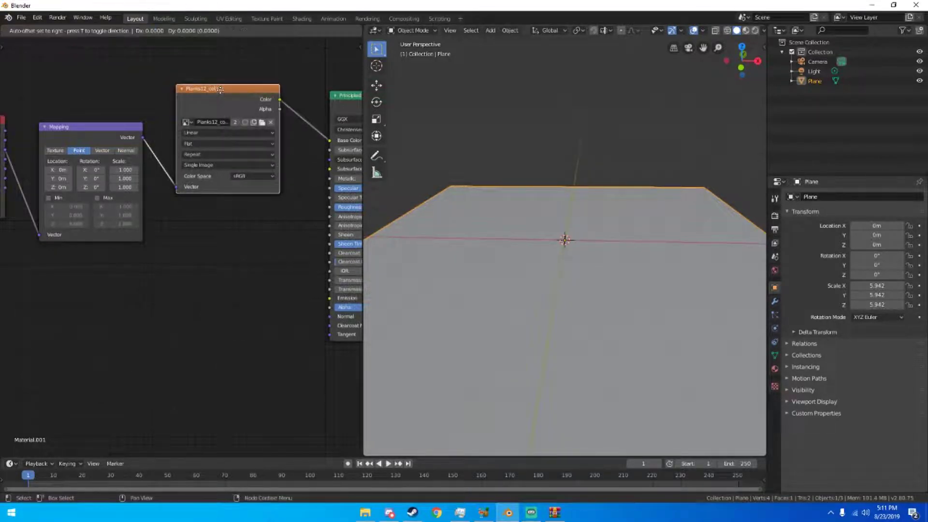
{"action": "left_click", "coordinate": [205, 234]}
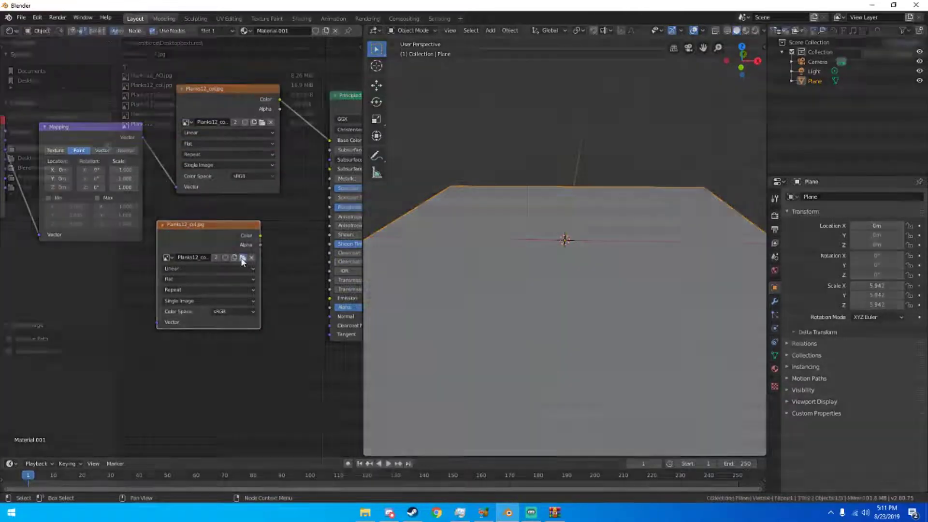
{"action": "left_click", "coordinate": [243, 258]}
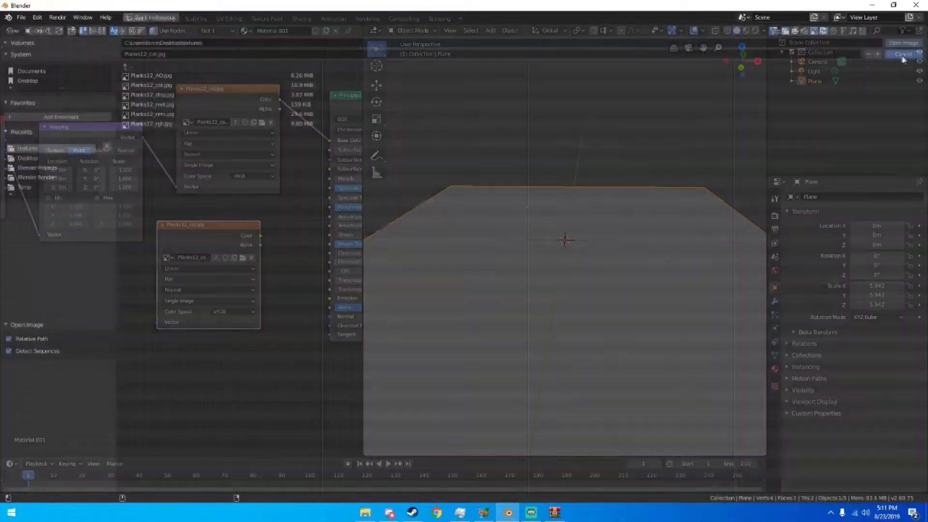
{"action": "left_click", "coordinate": [903, 53]}
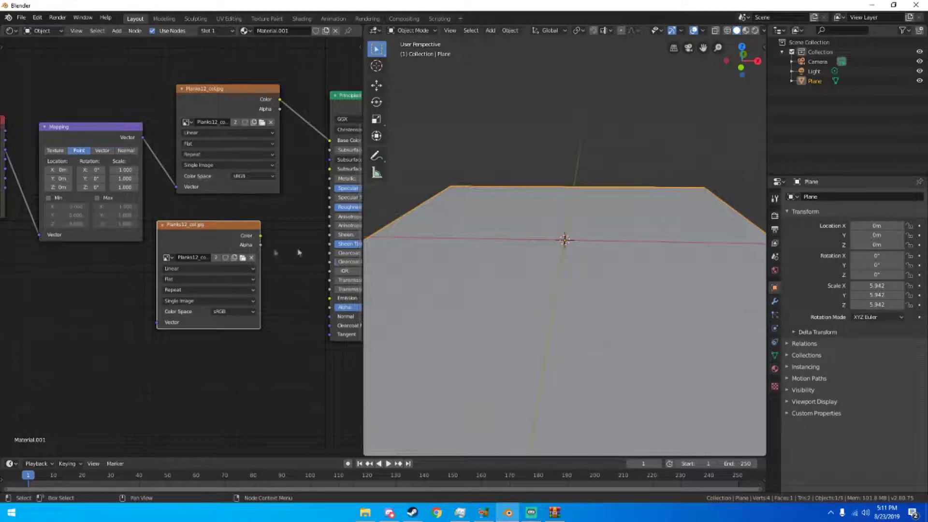
{"action": "left_click", "coordinate": [242, 258]}
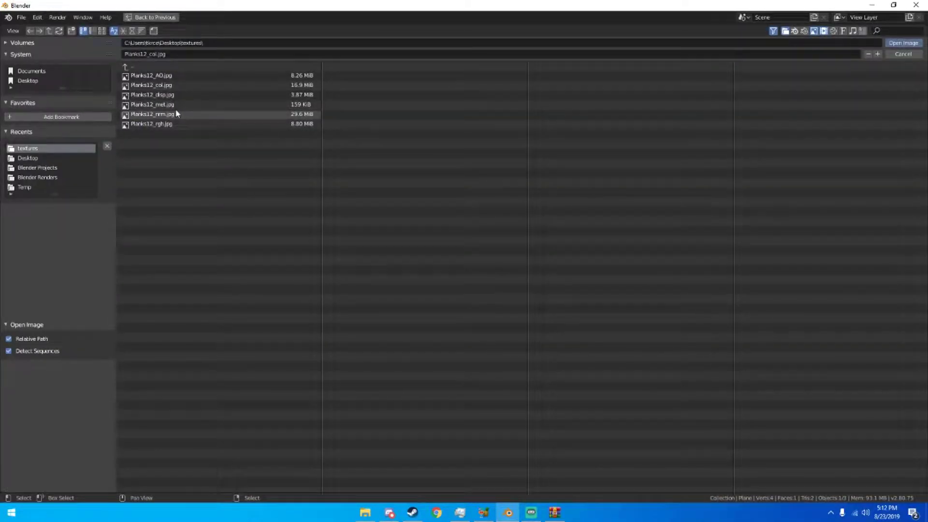
{"action": "double_click", "coordinate": [176, 114]}
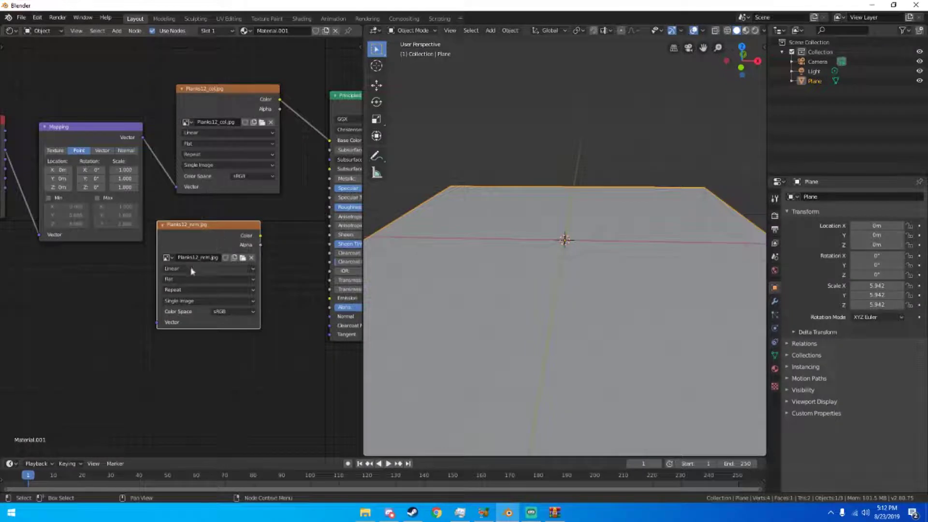
Step: Set the Planks12_nrm.jpg node's color space to Non-Color and reposition the node below the Mapping node
{"action": "left_click", "coordinate": [234, 312]}
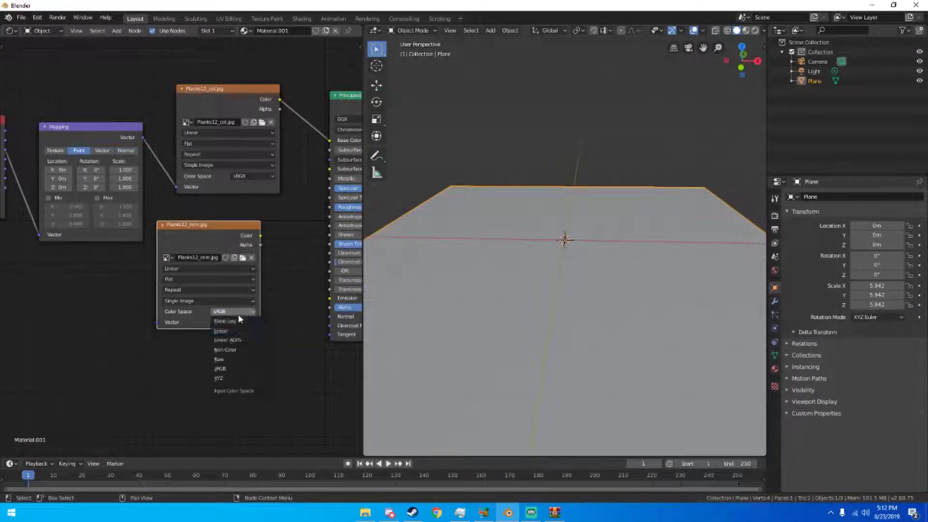
{"action": "left_click", "coordinate": [237, 353]}
{"action": "left_click_drag", "start_coordinate": [208, 227], "coordinate": [129, 288]}
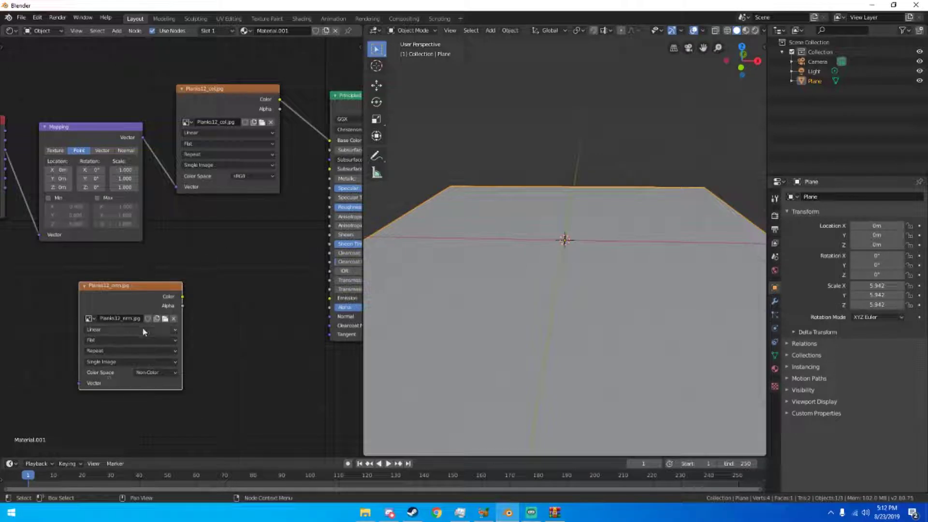
{"action": "left_click_drag", "start_coordinate": [111, 292], "coordinate": [100, 283]}
Step: Add a Normal Map node and link it between the Planks12_nrm.jpg color output and the Principled BSDF's Normal input
{"action": "key", "text": "shift+a"}
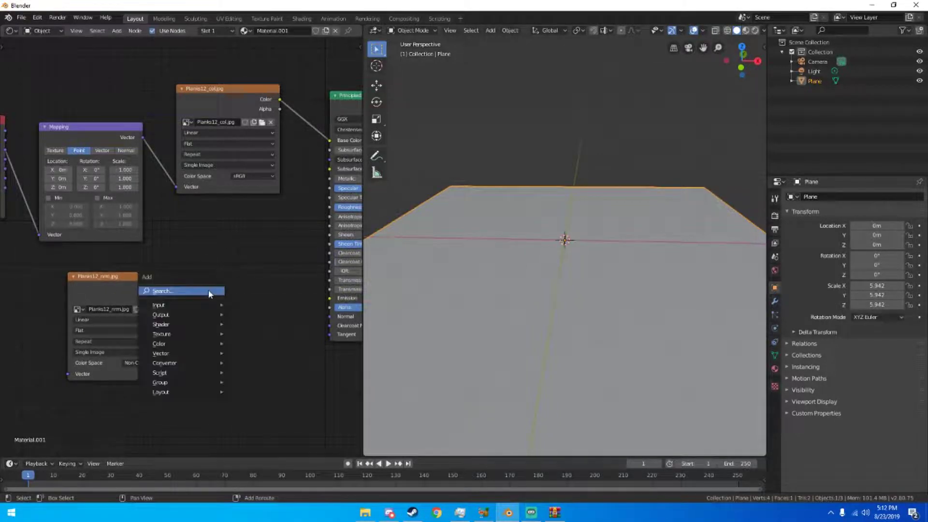
{"action": "left_click", "coordinate": [208, 289]}
{"action": "type", "text": "norm"}
{"action": "key", "text": "Down"}
{"action": "key", "text": "Return"}
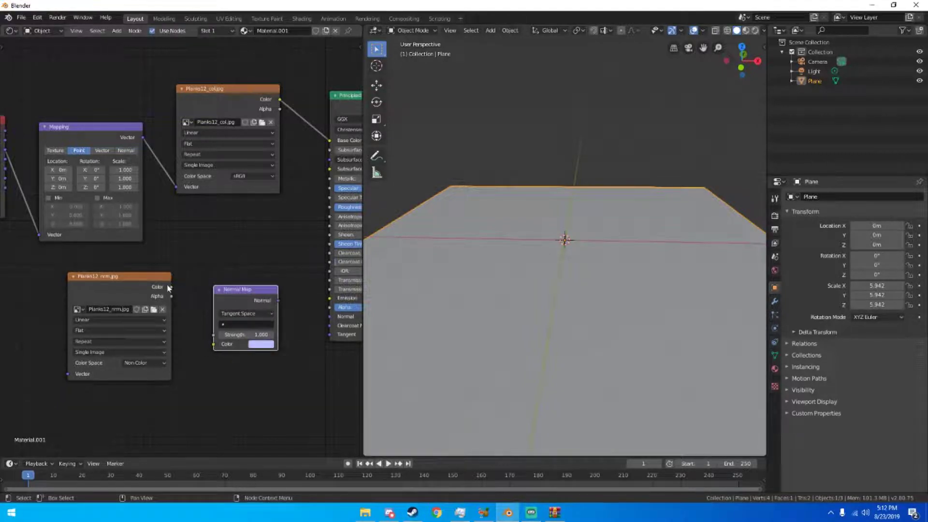
{"action": "left_click_drag", "start_coordinate": [170, 287], "coordinate": [214, 344]}
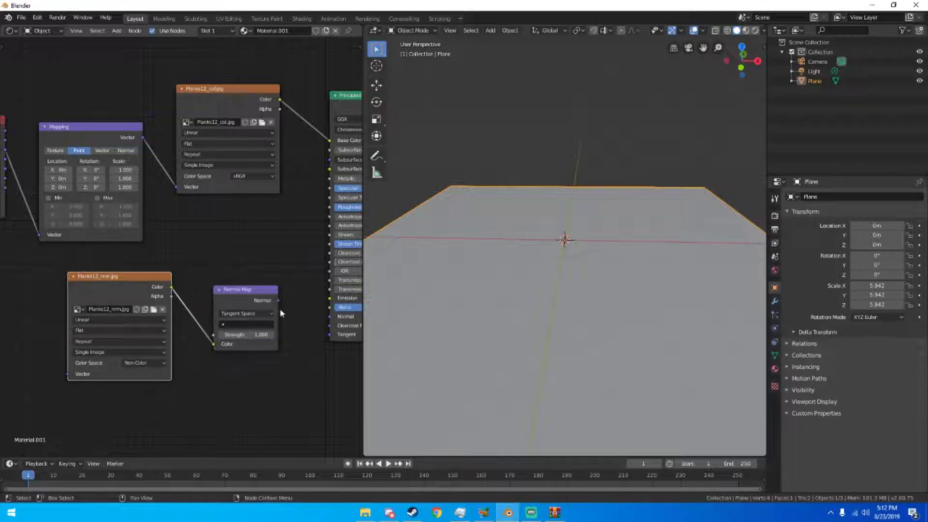
{"action": "middle_click_drag", "start_coordinate": [280, 311], "coordinate": [257, 306]}
{"action": "left_click_drag", "start_coordinate": [256, 296], "coordinate": [262, 301]}
{"action": "left_click_drag", "start_coordinate": [306, 315], "coordinate": [306, 313]}
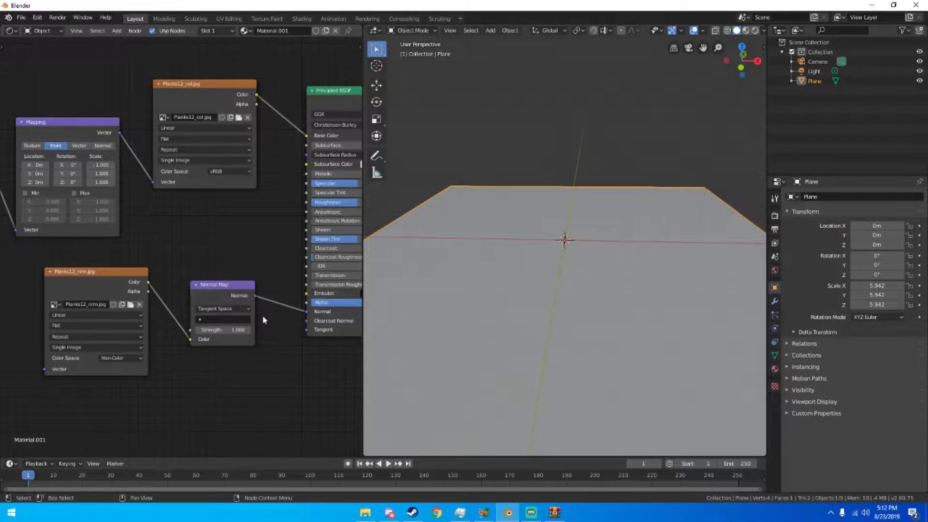
Step: Switch the viewport to Rendered shading and inspect the normal map's effect on the plane
{"action": "middle_click_drag", "start_coordinate": [265, 319], "coordinate": [324, 294]}
{"action": "scroll", "coordinate": [327, 295], "scroll_direction": "down", "scroll_amount": 2}
{"action": "middle_click_drag", "start_coordinate": [225, 230], "coordinate": [181, 217]}
{"action": "key", "text": "z"}
{"action": "left_click", "coordinate": [534, 247]}
{"action": "mouse_move", "coordinate": [547, 271]}
{"action": "middle_mouse_down"}
{"action": "mouse_move", "coordinate": [535, 292]}
{"action": "mouse_move", "coordinate": [541, 277]}
{"action": "mouse_move", "coordinate": [594, 298]}
{"action": "mouse_move", "coordinate": [596, 278]}
{"action": "mouse_move", "coordinate": [588, 289]}
{"action": "mouse_move", "coordinate": [597, 321]}
{"action": "middle_mouse_up"}
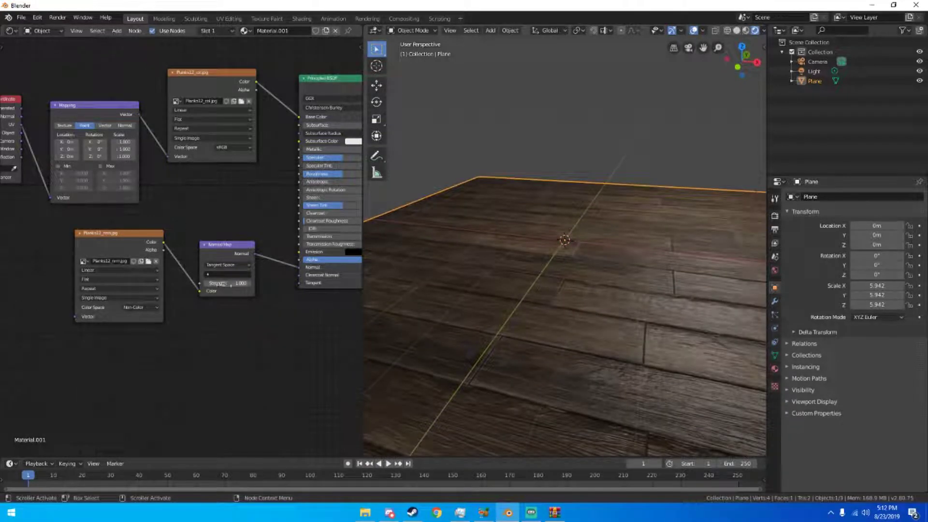
{"action": "middle_click_drag", "start_coordinate": [456, 342], "coordinate": [511, 378]}
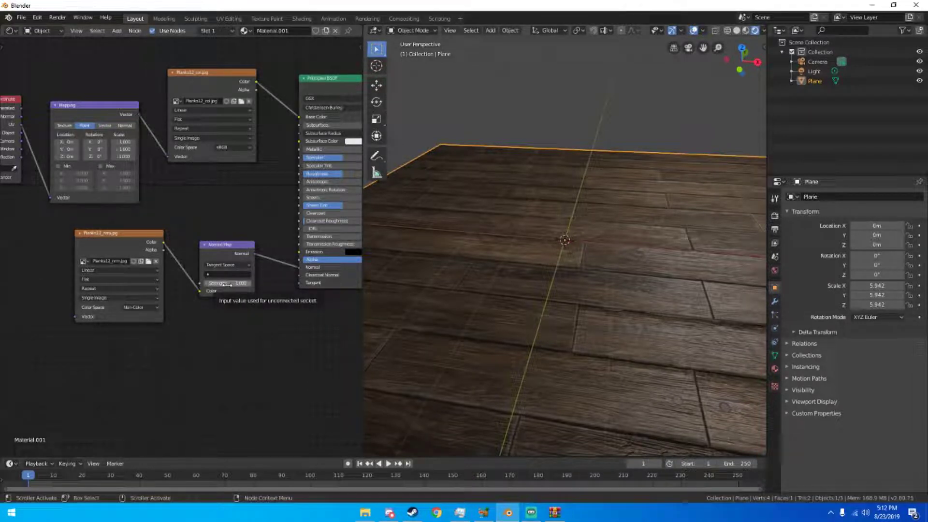
Step: Spread out the shader nodes and place a duplicate of the Planks12_nrm.jpg texture node above the original
{"action": "left_click_drag", "start_coordinate": [221, 242], "coordinate": [232, 263]}
{"action": "scroll", "coordinate": [231, 254], "scroll_direction": "down", "scroll_amount": 4}
{"action": "middle_click_drag", "start_coordinate": [199, 232], "coordinate": [235, 262]}
{"action": "left_click_drag", "start_coordinate": [151, 173], "coordinate": [127, 77]}
{"action": "left_click_drag", "start_coordinate": [86, 171], "coordinate": [27, 120]}
{"action": "left_click_drag", "start_coordinate": [233, 154], "coordinate": [244, 86]}
{"action": "left_click_drag", "start_coordinate": [168, 269], "coordinate": [172, 194]}
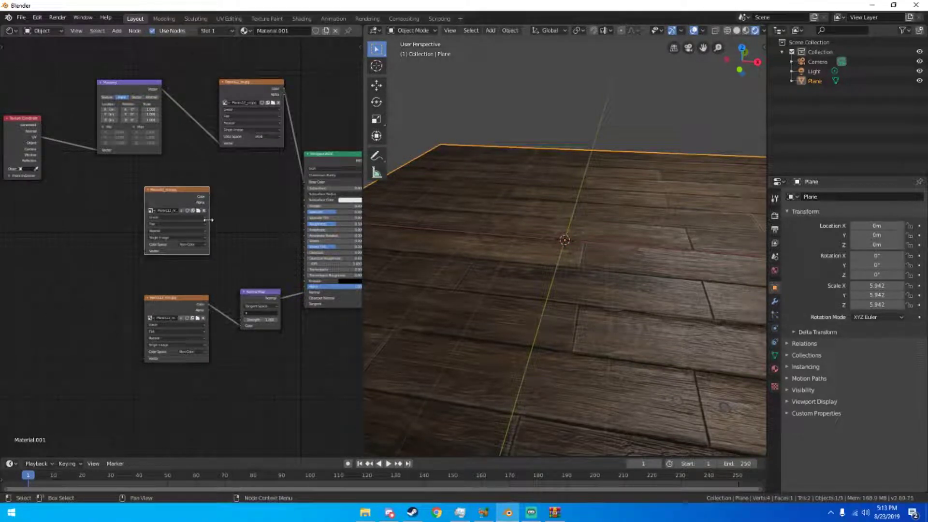
{"action": "middle_click_drag", "start_coordinate": [275, 232], "coordinate": [259, 232]}
{"action": "left_click", "coordinate": [225, 215]}
{"action": "key", "text": "shift+a"}
{"action": "left_click", "coordinate": [226, 216]}
{"action": "type", "text": "inv"}
{"action": "key", "text": "Return"}
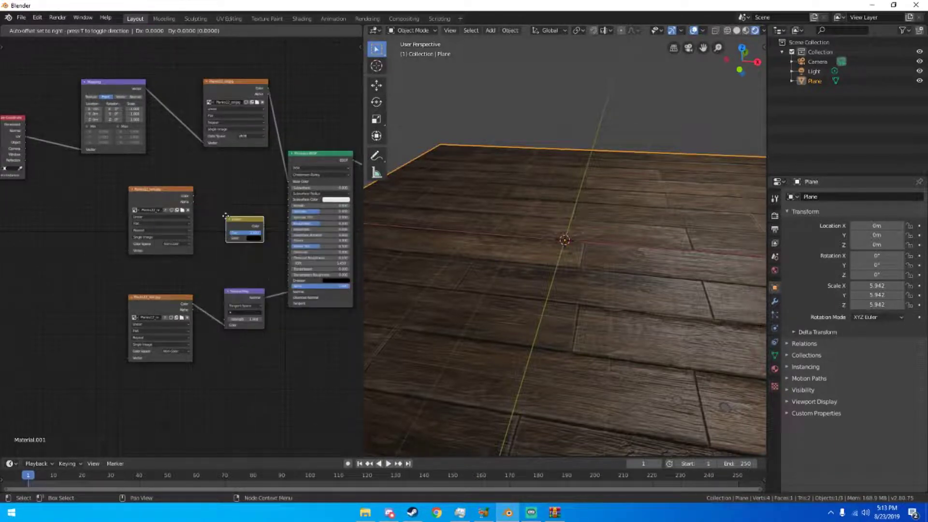
{"action": "left_click", "coordinate": [226, 216]}
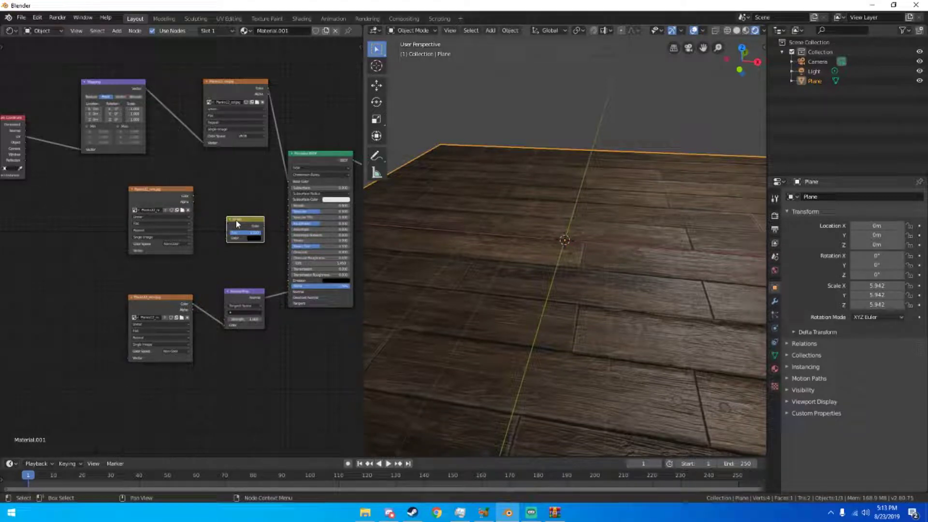
{"action": "key", "text": "x"}
Step: Load Planks12_rgh.jpg into the duplicated texture node, link its color to the Principled BSDF's Roughness, and check the reflections on the plane
{"action": "left_click_drag", "start_coordinate": [158, 190], "coordinate": [147, 193]}
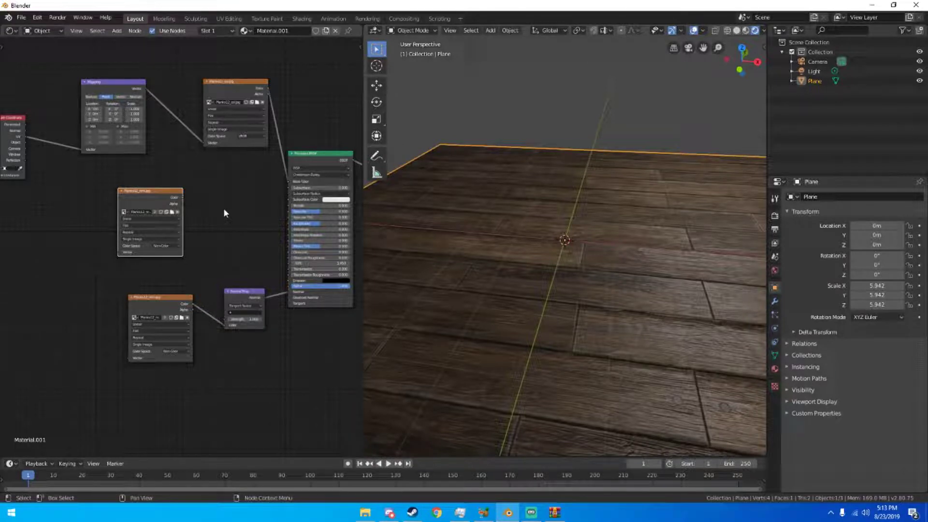
{"action": "left_click", "coordinate": [170, 213]}
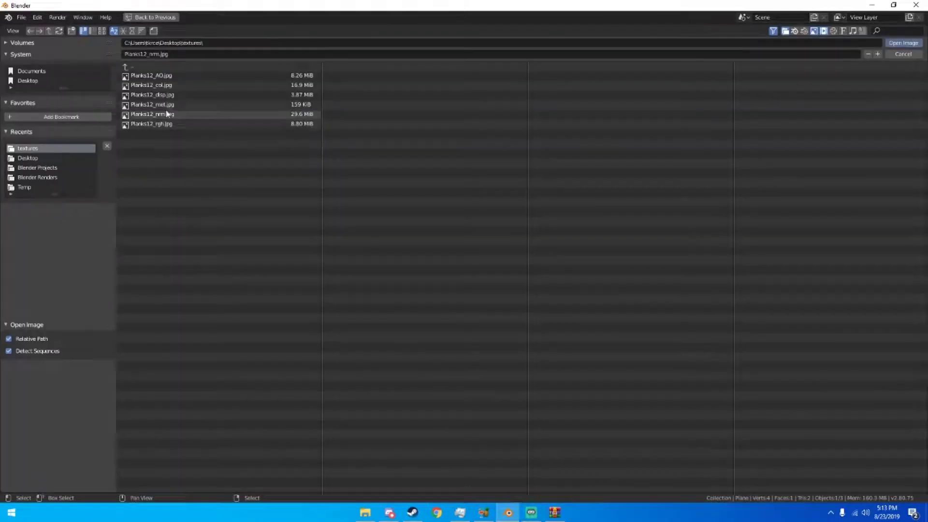
{"action": "double_click", "coordinate": [172, 124]}
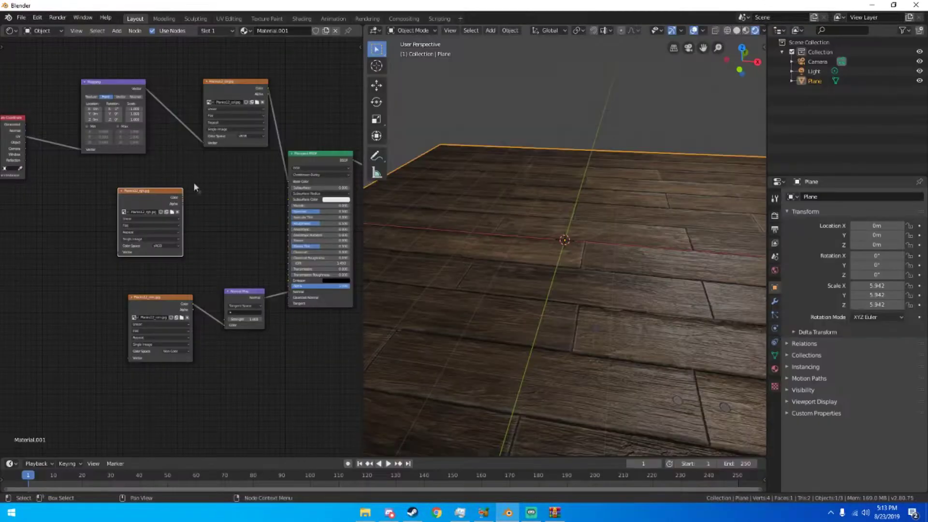
{"action": "scroll", "coordinate": [202, 195], "scroll_direction": "up", "scroll_amount": 3}
{"action": "middle_click_drag", "start_coordinate": [198, 199], "coordinate": [187, 182]}
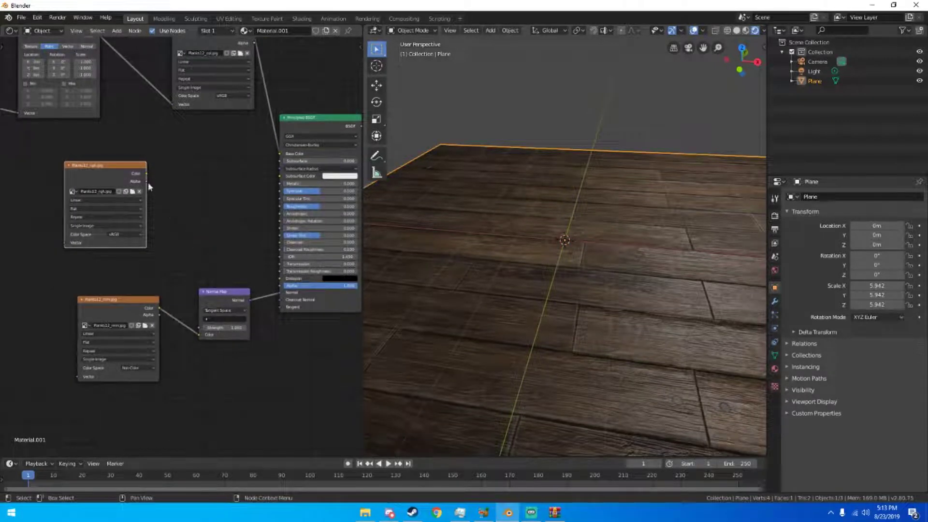
{"action": "left_click_drag", "start_coordinate": [147, 177], "coordinate": [280, 206]}
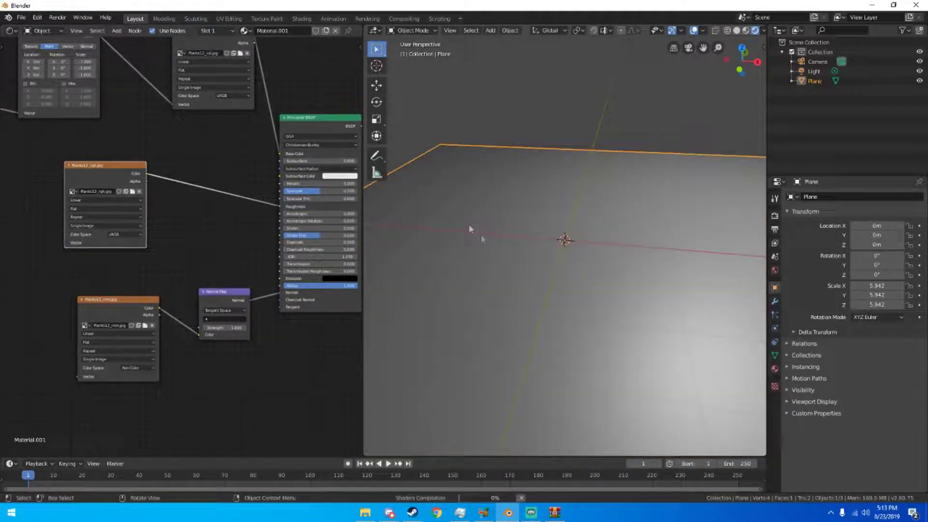
{"action": "middle_click_drag", "start_coordinate": [528, 255], "coordinate": [547, 249]}
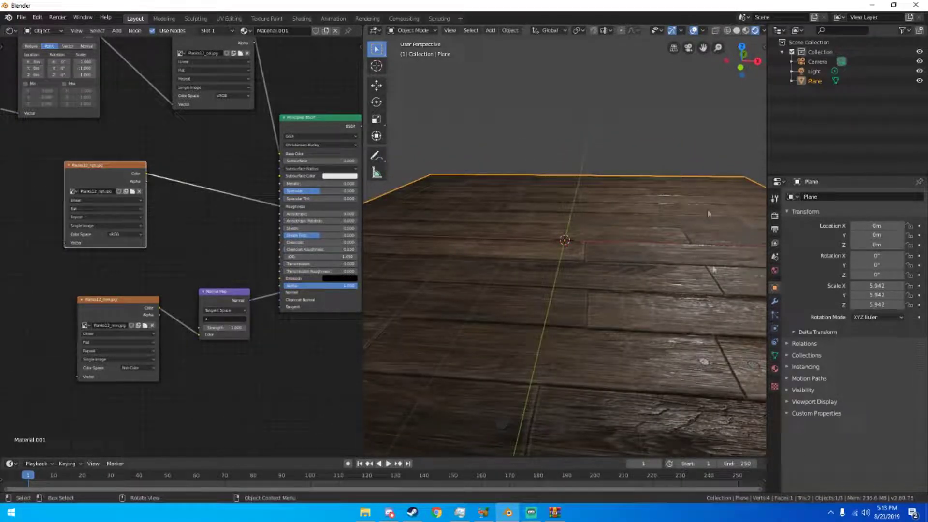
{"action": "middle_click_drag", "start_coordinate": [684, 375], "coordinate": [706, 354]}
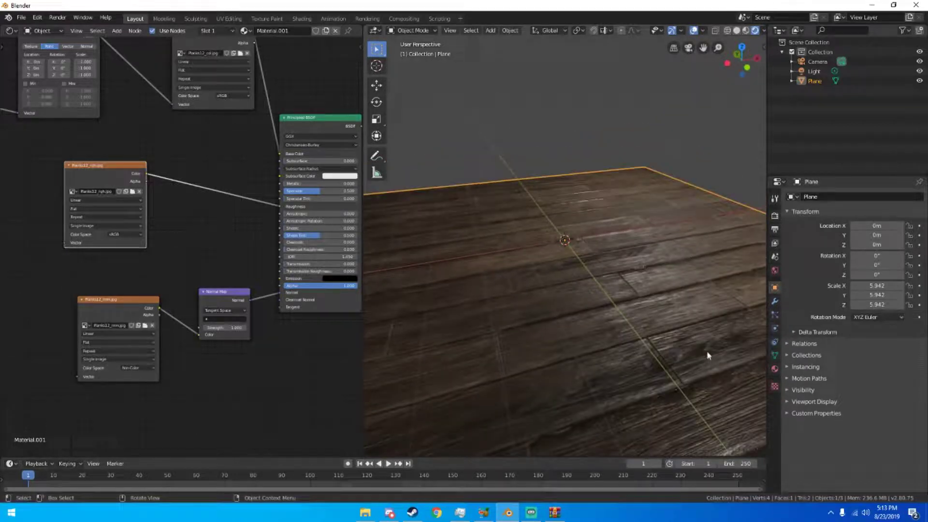
Step: Move the Normal Map, Planks12_nrm.jpg and Planks12_rgh.jpg nodes down to space out the node layout
{"action": "middle_click_drag", "start_coordinate": [220, 241], "coordinate": [264, 249]}
{"action": "scroll", "coordinate": [264, 252], "scroll_direction": "down", "scroll_amount": 3}
{"action": "left_click_drag", "start_coordinate": [247, 293], "coordinate": [263, 311]}
{"action": "left_click_drag", "start_coordinate": [149, 304], "coordinate": [141, 354]}
{"action": "left_click_drag", "start_coordinate": [151, 189], "coordinate": [136, 223]}
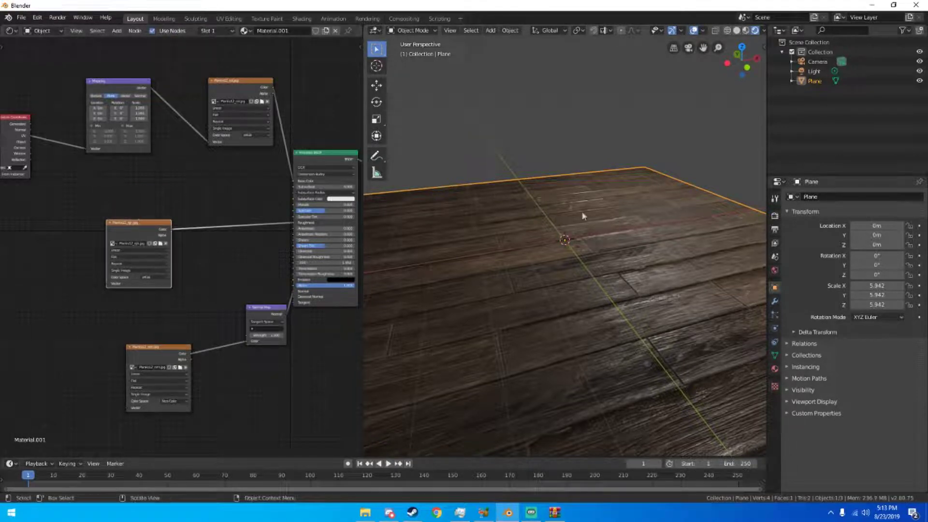
Step: Examine the rendered wood plank material on the plane up close and from different angles
{"action": "scroll", "coordinate": [590, 222], "scroll_direction": "down", "scroll_amount": 3}
{"action": "middle_click_drag", "start_coordinate": [662, 249], "coordinate": [523, 274]}
{"action": "scroll", "coordinate": [683, 277], "scroll_direction": "up", "scroll_amount": 3}
{"action": "scroll", "coordinate": [683, 278], "scroll_direction": "down", "scroll_amount": 4}
{"action": "scroll", "coordinate": [576, 263], "scroll_direction": "up", "scroll_amount": 4}
{"action": "scroll", "coordinate": [629, 250], "scroll_direction": "down", "scroll_amount": 3}
{"action": "scroll", "coordinate": [549, 291], "scroll_direction": "down", "scroll_amount": 3}
{"action": "scroll", "coordinate": [609, 303], "scroll_direction": "up", "scroll_amount": 4}
{"action": "middle_click_drag", "start_coordinate": [462, 302], "coordinate": [546, 315]}
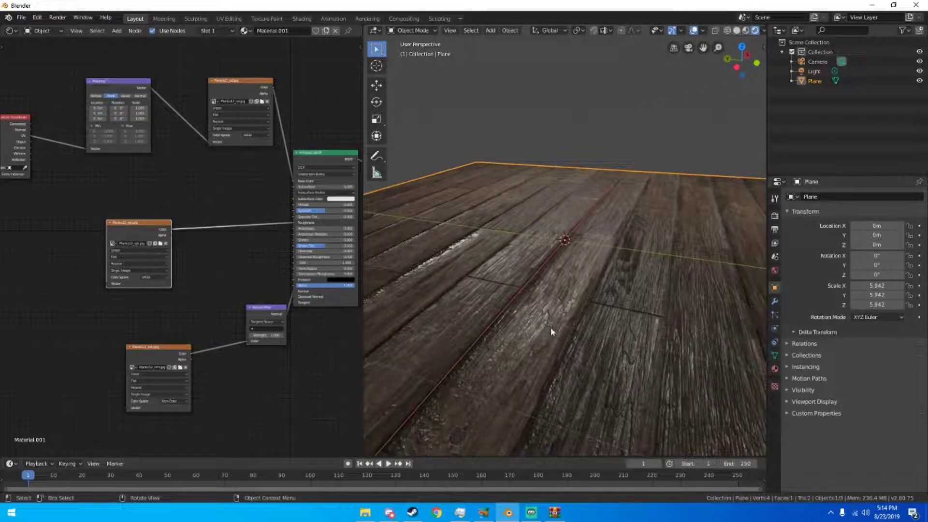
{"action": "scroll", "coordinate": [558, 319], "scroll_direction": "down", "scroll_amount": 3}
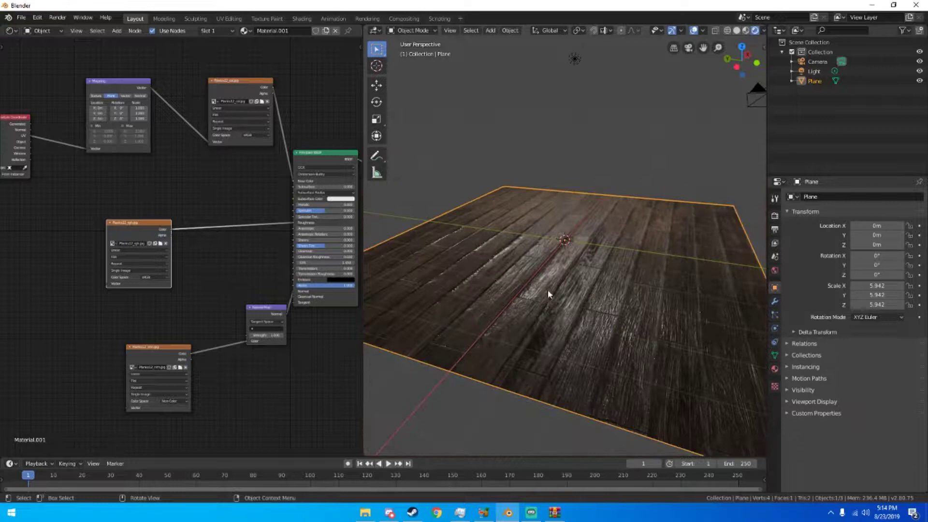
Step: Show the viewport in solid shading and add a Displace modifier to the plane
{"action": "middle_click_drag", "start_coordinate": [555, 293], "coordinate": [574, 294]}
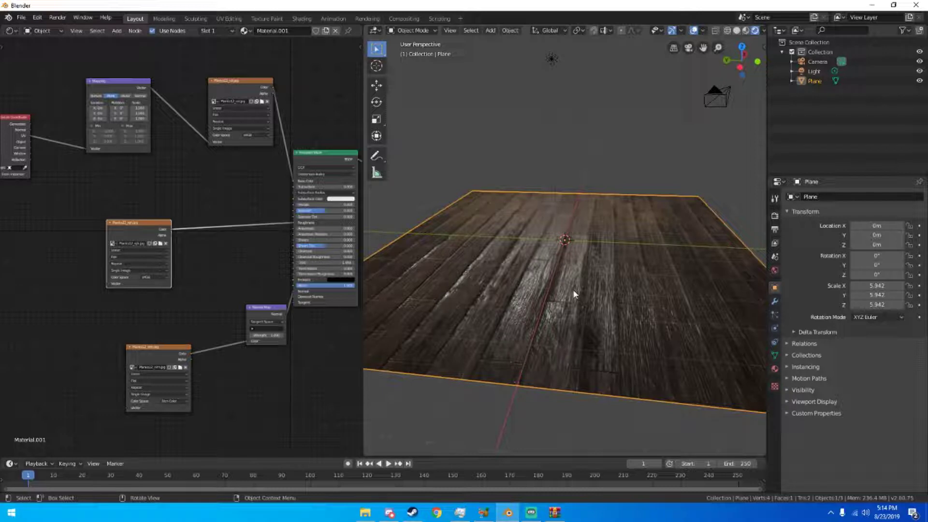
{"action": "key", "text": "z"}
{"action": "left_click", "coordinate": [629, 291]}
{"action": "middle_click_drag", "start_coordinate": [629, 291], "coordinate": [636, 296]}
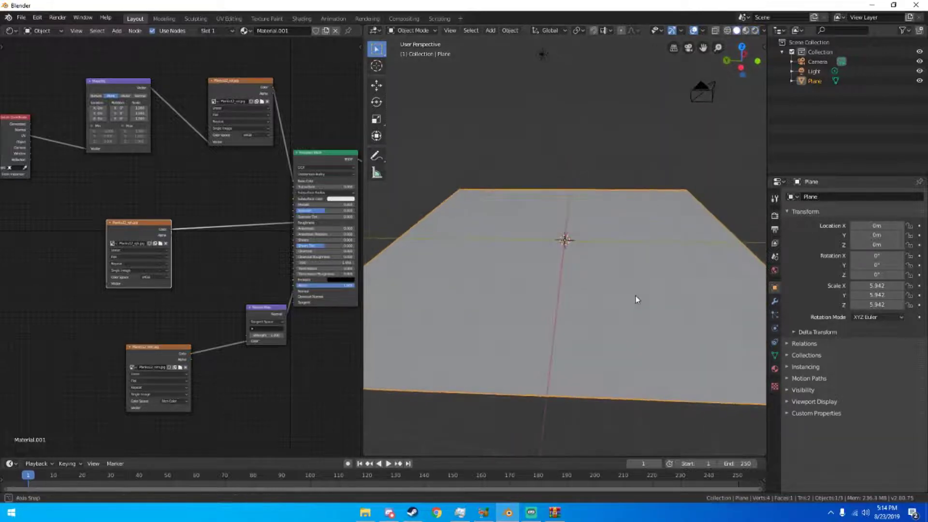
{"action": "left_click", "coordinate": [775, 302]}
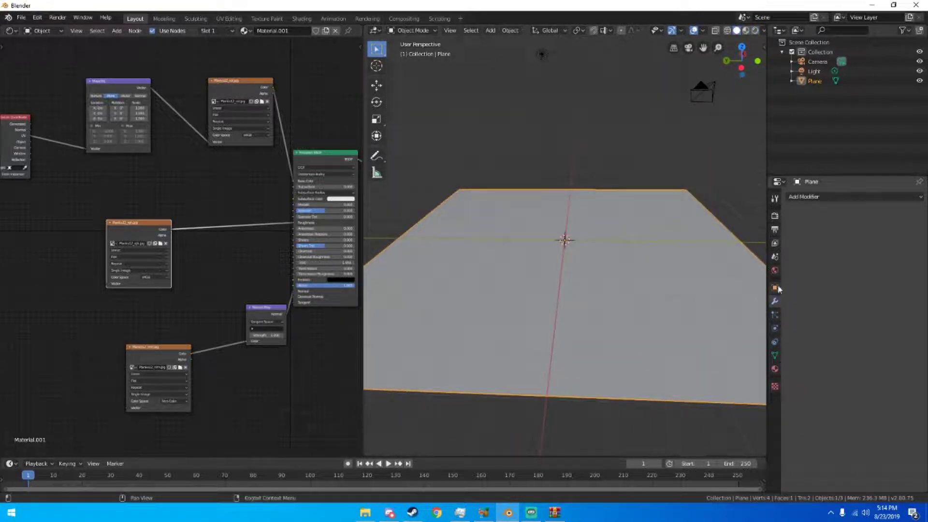
{"action": "left_click", "coordinate": [804, 199]}
{"action": "left_click", "coordinate": [814, 252]}
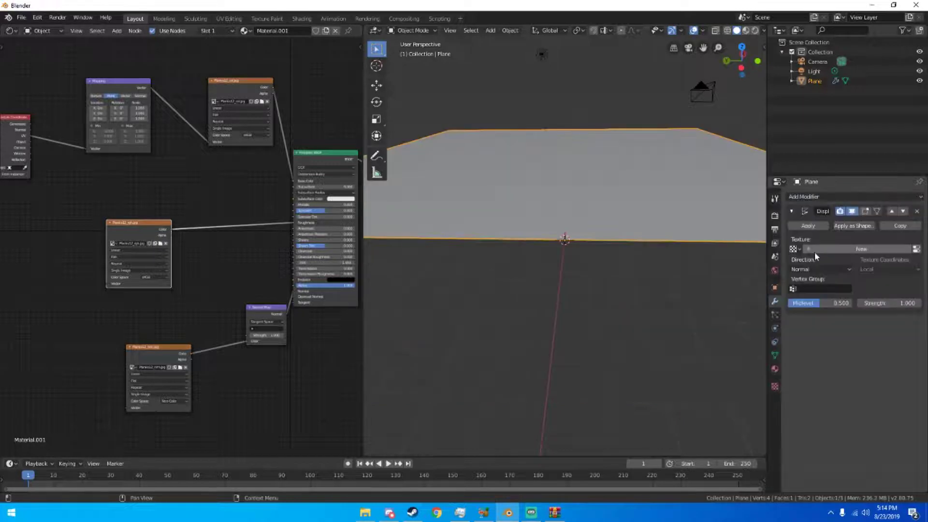
Step: Create a new texture for the Displace modifier and set its texture coordinates to UV
{"action": "left_click", "coordinate": [827, 248]}
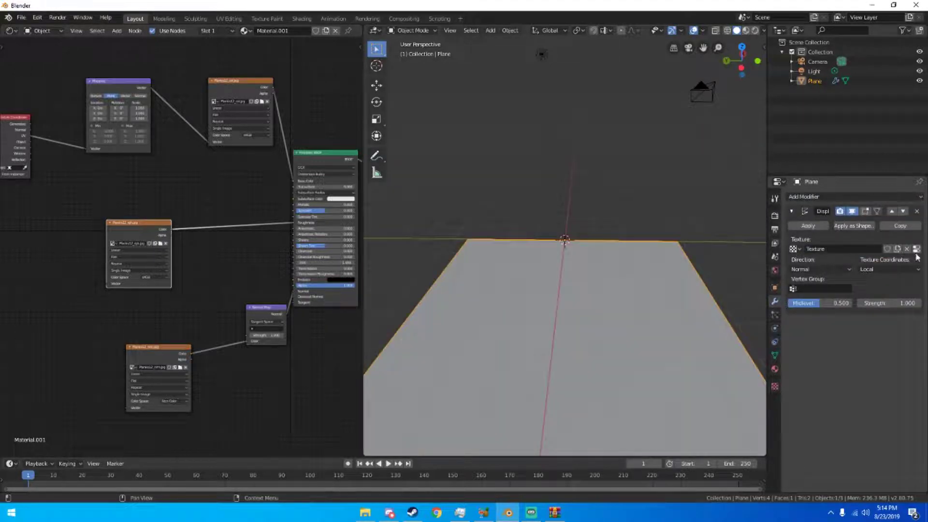
{"action": "left_click", "coordinate": [889, 269]}
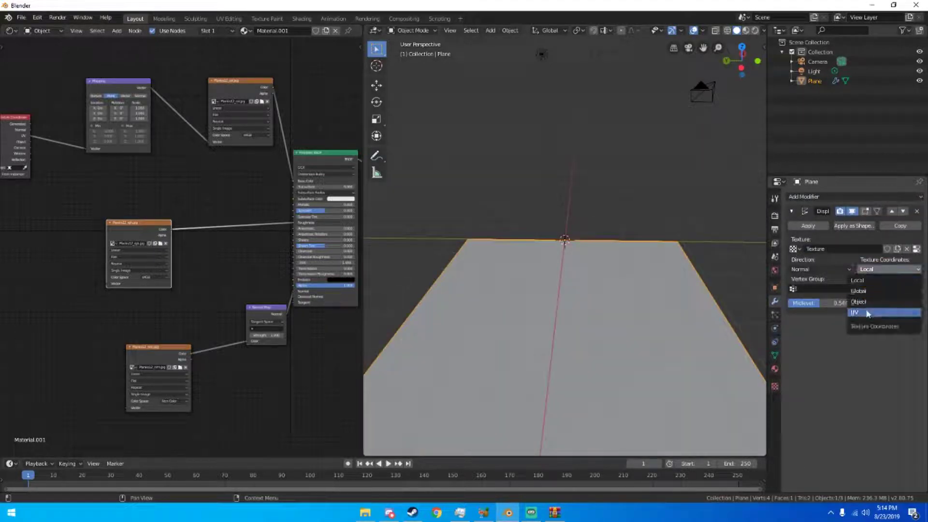
{"action": "left_click", "coordinate": [869, 301]}
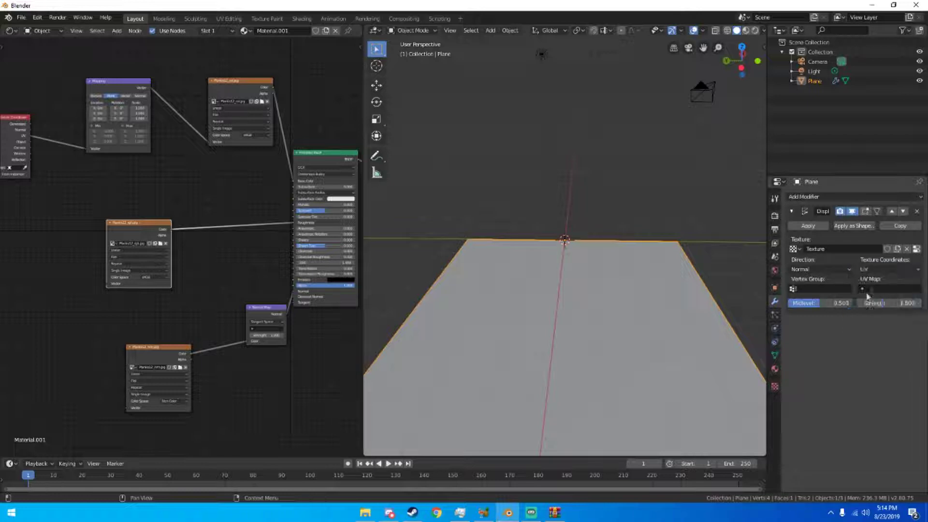
Step: Load Planks12_disp.jpg from the Desktop textures folder as the image of the displacement texture
{"action": "left_click", "coordinate": [916, 249]}
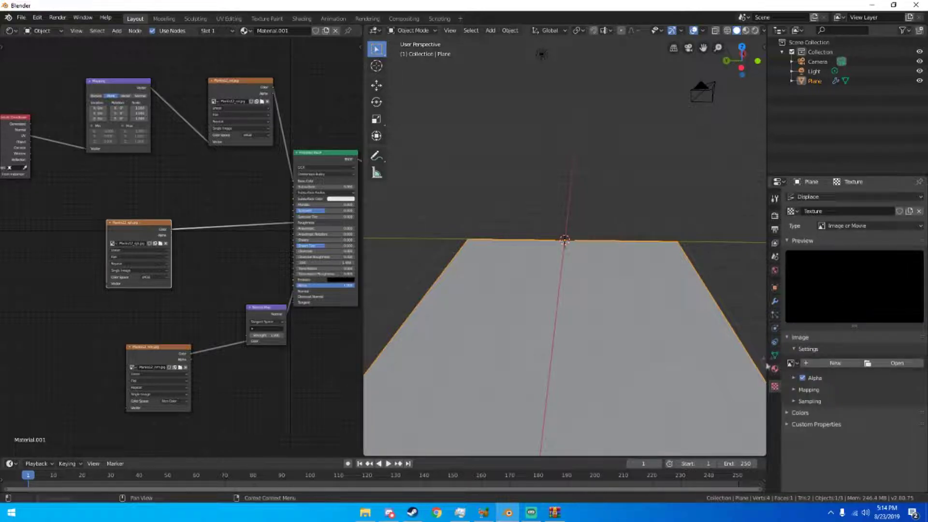
{"action": "left_click", "coordinate": [806, 350]}
{"action": "left_click", "coordinate": [806, 352]}
{"action": "left_click", "coordinate": [802, 352]}
{"action": "left_click", "coordinate": [806, 352]}
{"action": "left_click", "coordinate": [896, 364]}
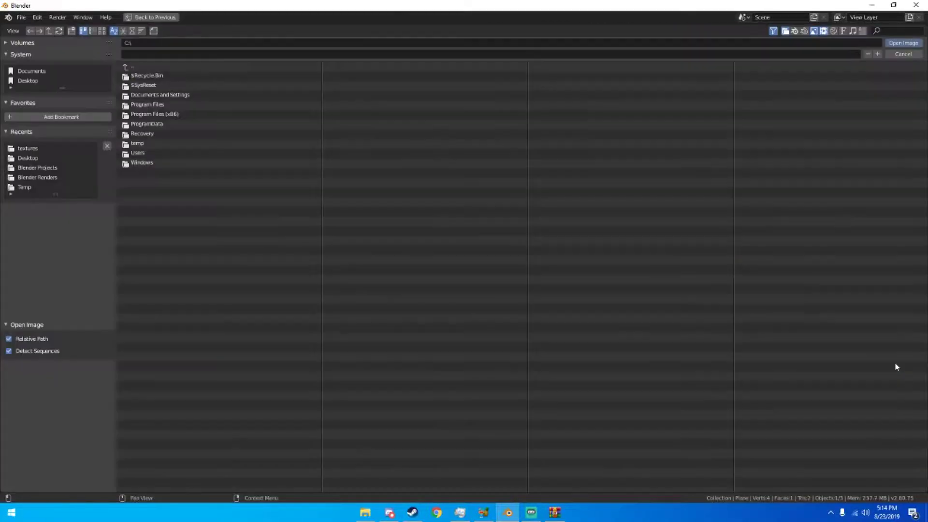
{"action": "left_click", "coordinate": [29, 81]}
{"action": "double_click", "coordinate": [155, 95]}
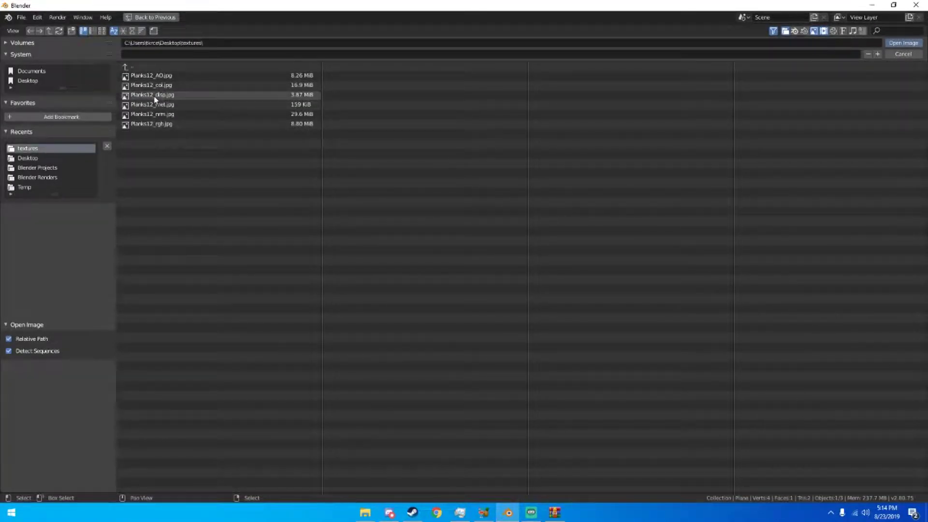
{"action": "double_click", "coordinate": [154, 95]}
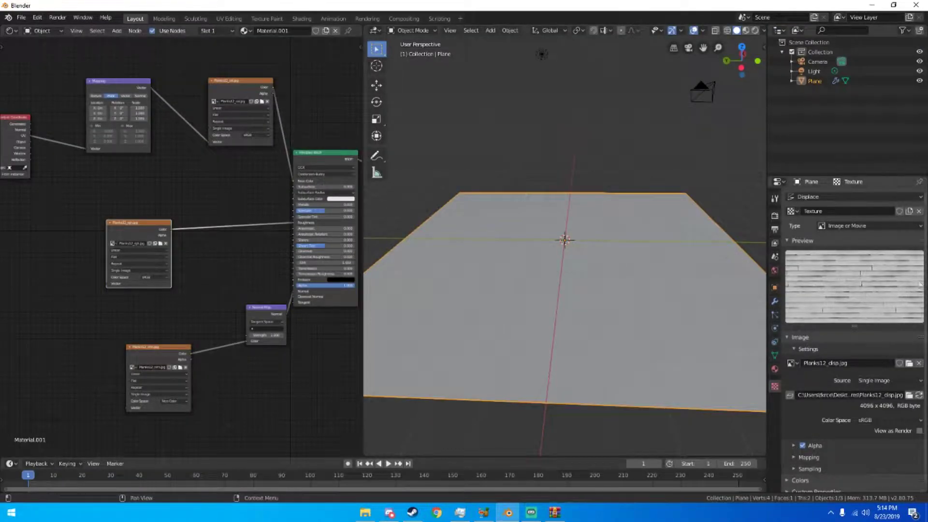
Step: Subdivide the plane's mesh in Edit Mode with 100 cuts
{"action": "scroll", "coordinate": [661, 288], "scroll_direction": "down", "scroll_amount": 5}
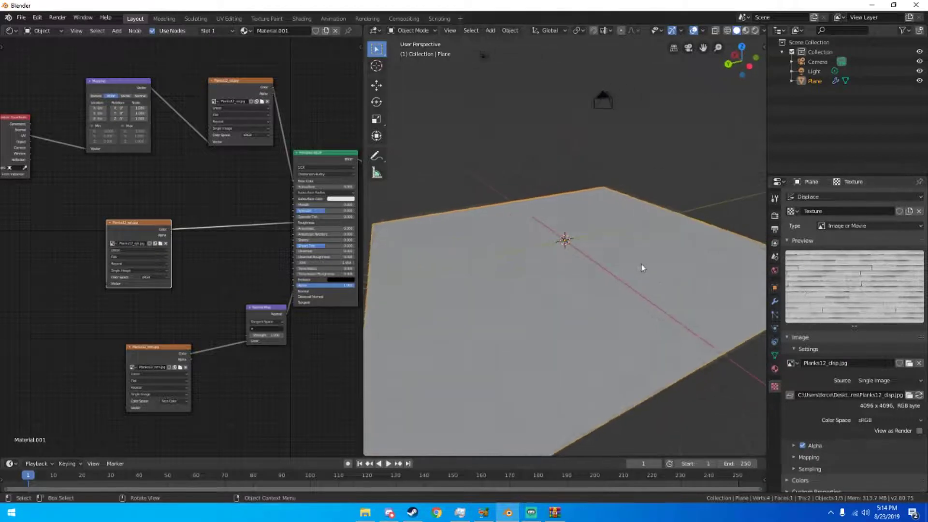
{"action": "middle_click_drag", "start_coordinate": [586, 255], "coordinate": [582, 281]}
{"action": "scroll", "coordinate": [610, 278], "scroll_direction": "up", "scroll_amount": 3}
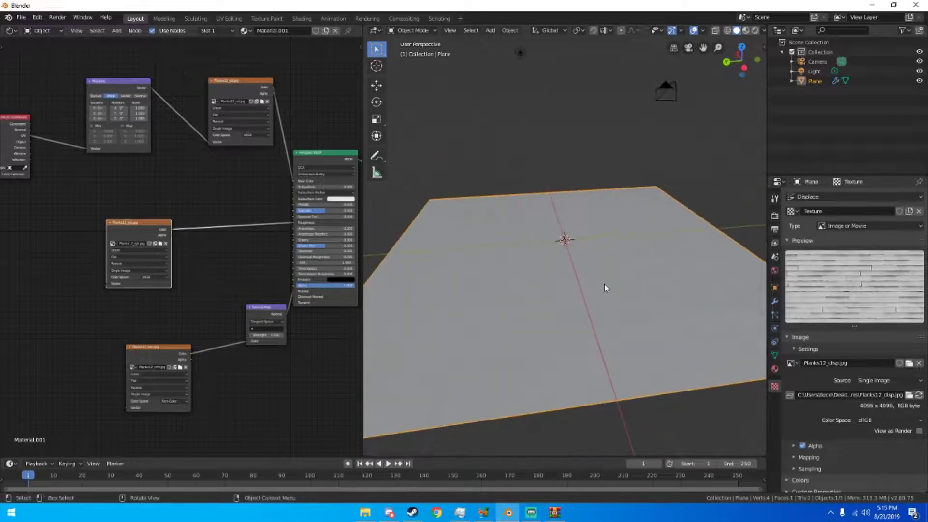
{"action": "scroll", "coordinate": [589, 285], "scroll_direction": "down", "scroll_amount": 4}
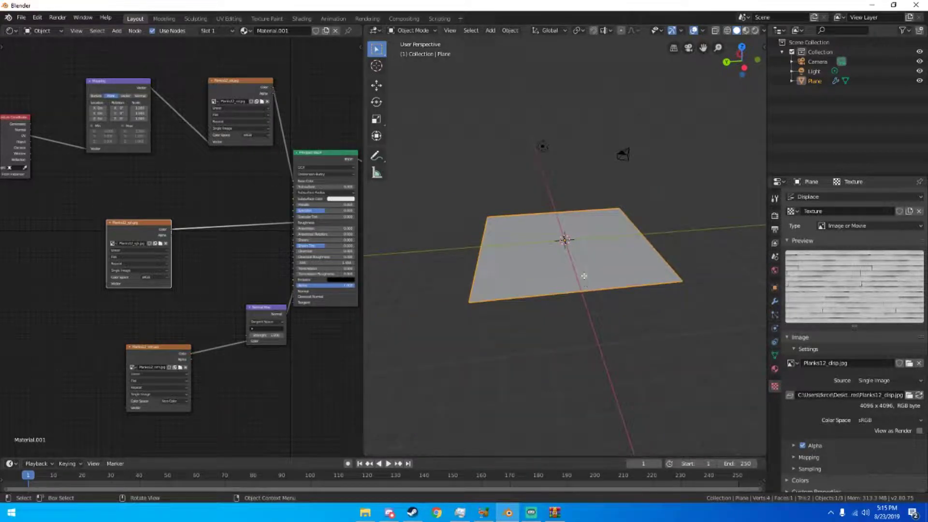
{"action": "key", "text": "Tab"}
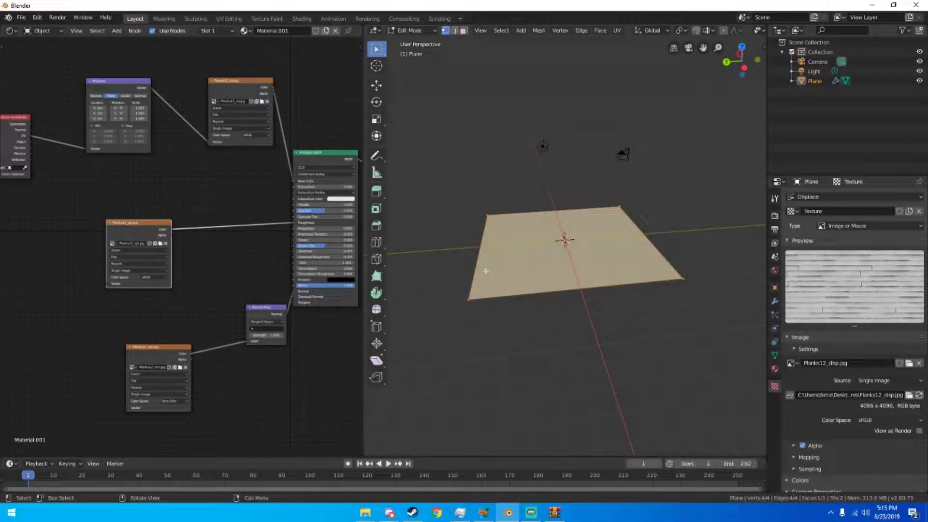
{"action": "key", "text": "Tab"}
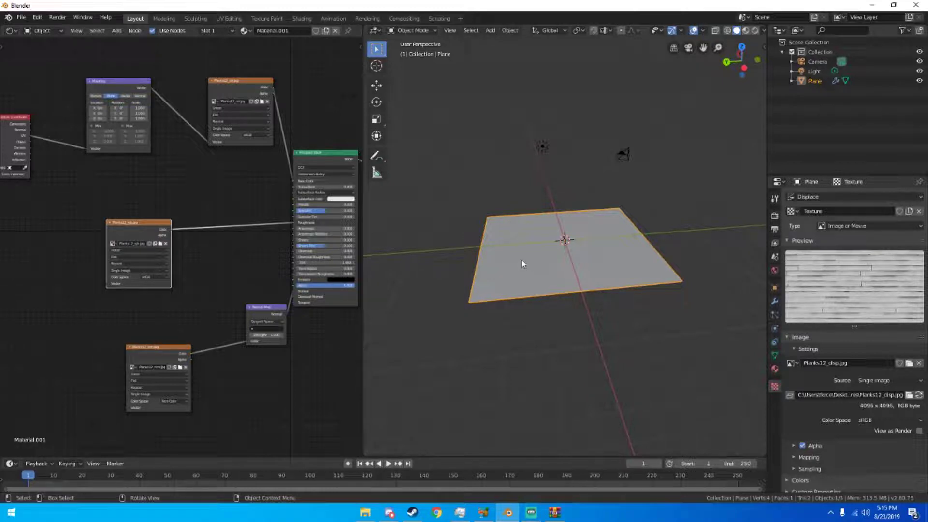
{"action": "key", "text": "Tab"}
{"action": "left_click", "coordinate": [410, 29]}
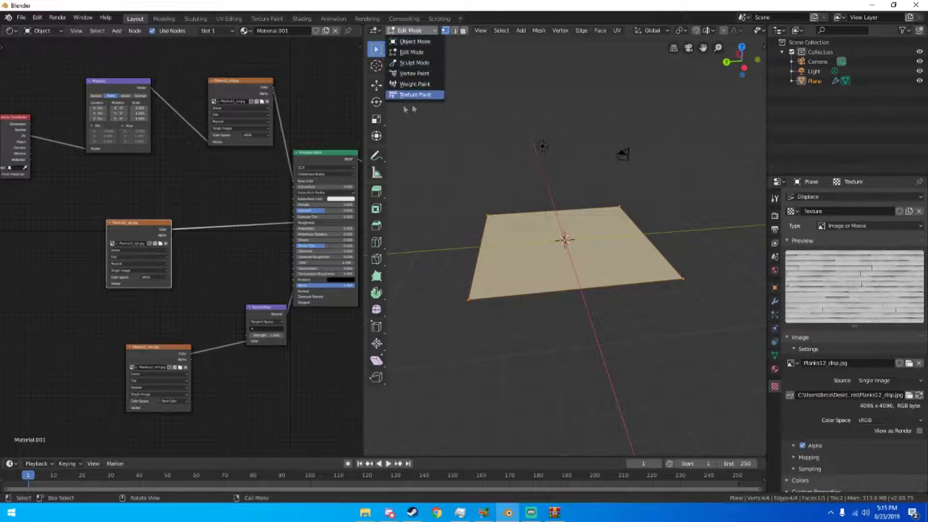
{"action": "middle_click_drag", "start_coordinate": [522, 188], "coordinate": [544, 235]}
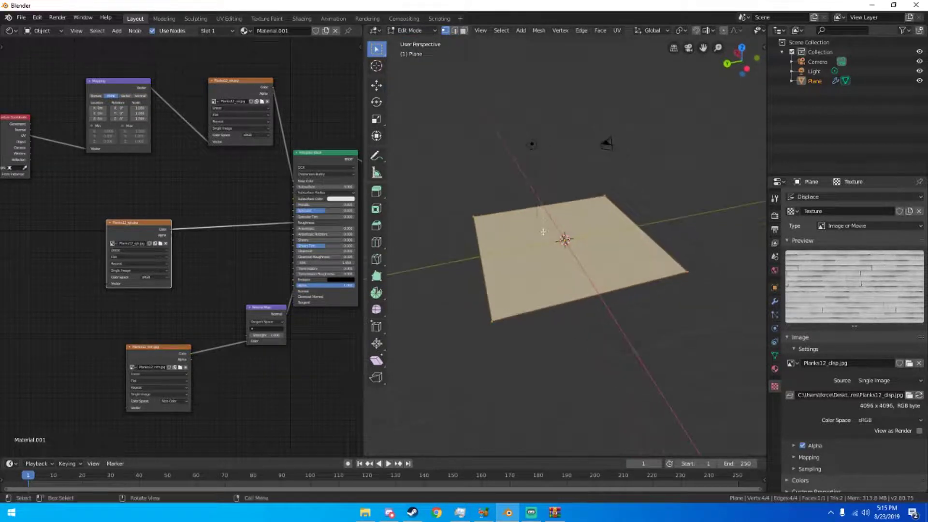
{"action": "right_click", "coordinate": [545, 236]}
{"action": "left_click", "coordinate": [516, 235]}
{"action": "left_click", "coordinate": [436, 452]}
{"action": "left_click", "coordinate": [485, 380]}
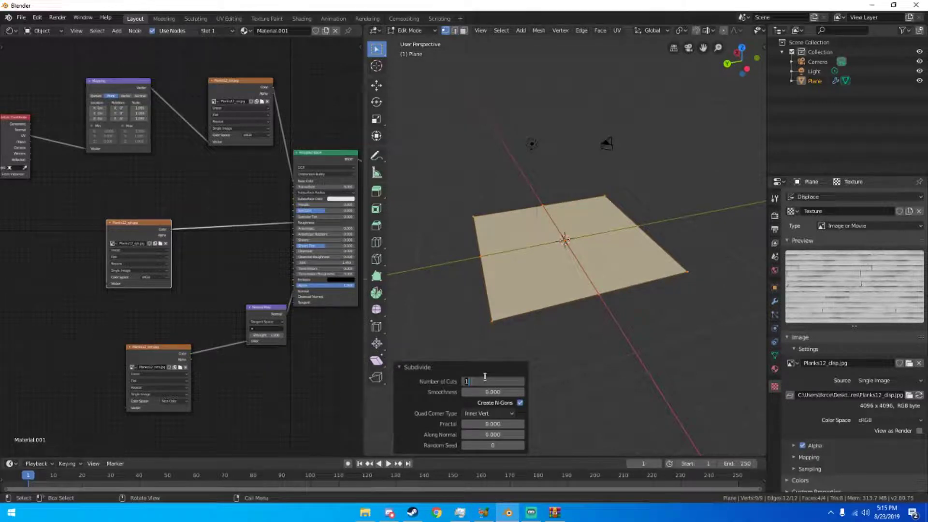
{"action": "key", "text": "Return"}
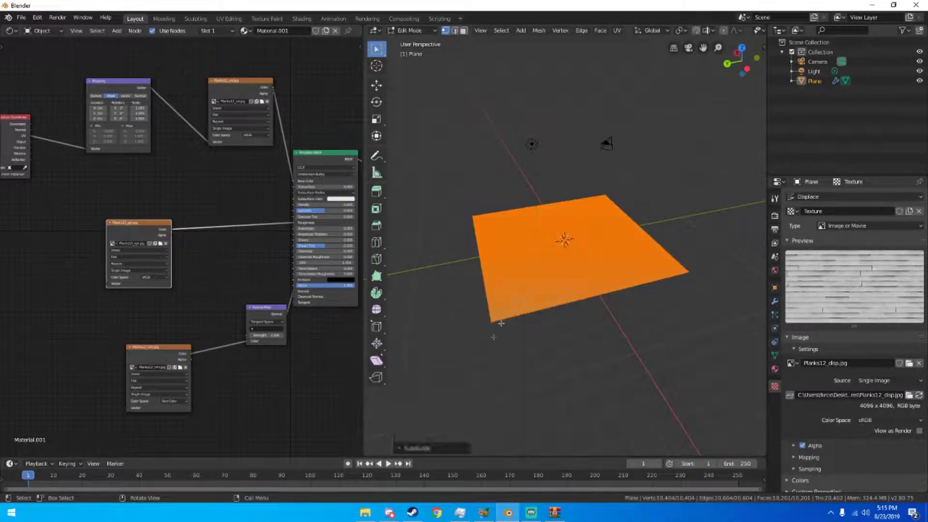
Step: Return to Object Mode and set the Displace modifier's strength to 0.01
{"action": "key", "text": "Tab"}
{"action": "scroll", "coordinate": [538, 342], "scroll_direction": "up", "scroll_amount": 5}
{"action": "mouse_move", "coordinate": [575, 278]}
{"action": "middle_mouse_down"}
{"action": "mouse_move", "coordinate": [572, 263]}
{"action": "mouse_move", "coordinate": [555, 272]}
{"action": "mouse_move", "coordinate": [575, 273]}
{"action": "middle_mouse_up"}
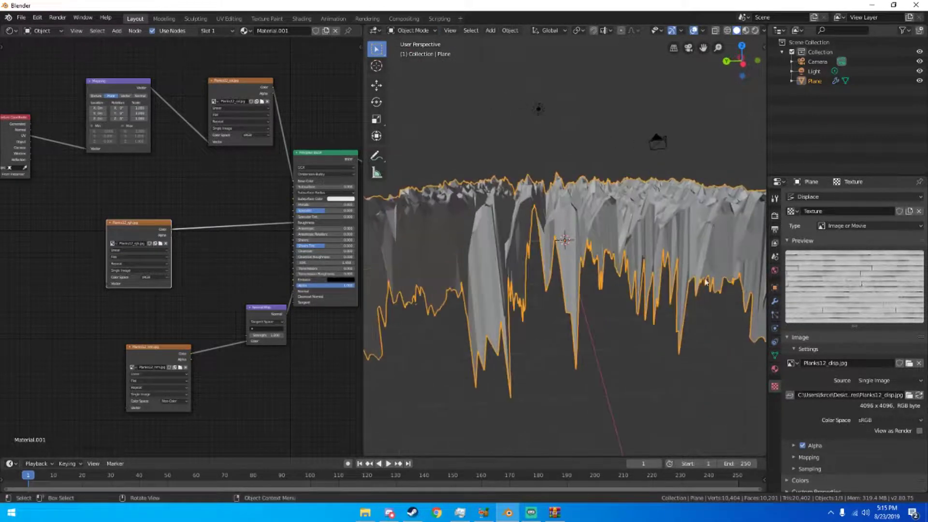
{"action": "left_click", "coordinate": [774, 302]}
{"action": "double_click", "coordinate": [888, 303]}
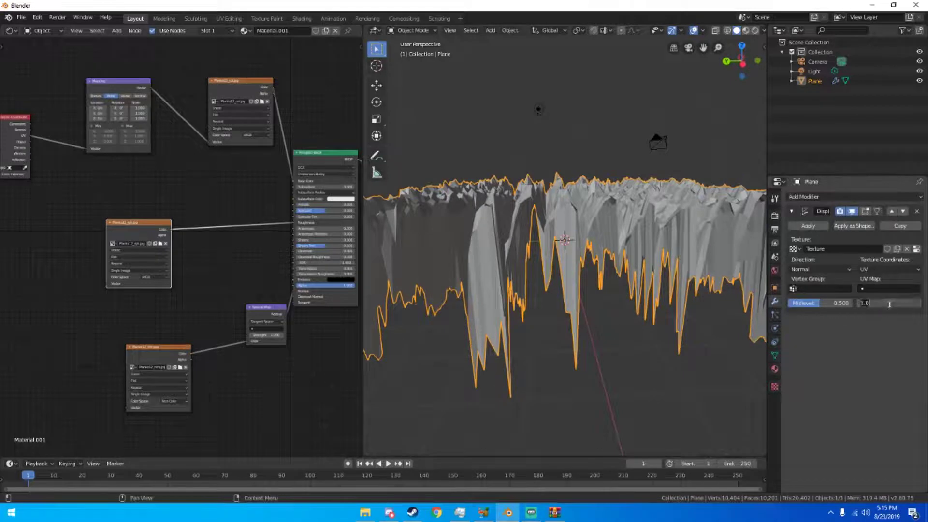
{"action": "type", "text": "0.01"}
{"action": "key", "text": "Return"}
Step: Try smooth shading on the displaced plane and set it back to flat shading
{"action": "middle_click_drag", "start_coordinate": [643, 285], "coordinate": [603, 330]}
{"action": "scroll", "coordinate": [649, 266], "scroll_direction": "down", "scroll_amount": 4}
{"action": "scroll", "coordinate": [624, 270], "scroll_direction": "down", "scroll_amount": 2}
{"action": "scroll", "coordinate": [603, 330], "scroll_direction": "up", "scroll_amount": 4}
{"action": "middle_click_drag", "start_coordinate": [473, 357], "coordinate": [520, 300]}
{"action": "scroll", "coordinate": [550, 353], "scroll_direction": "down", "scroll_amount": 4}
{"action": "scroll", "coordinate": [606, 315], "scroll_direction": "up", "scroll_amount": 4}
{"action": "right_click", "coordinate": [497, 268]}
{"action": "left_click", "coordinate": [497, 268]}
{"action": "right_click", "coordinate": [497, 268]}
{"action": "left_click", "coordinate": [493, 276]}
Step: Subdivide the whole plane mesh again with 2 cuts and return to Object Mode
{"action": "key", "text": "Tab"}
{"action": "right_click", "coordinate": [494, 264]}
{"action": "left_click", "coordinate": [494, 264]}
{"action": "left_click", "coordinate": [425, 447]}
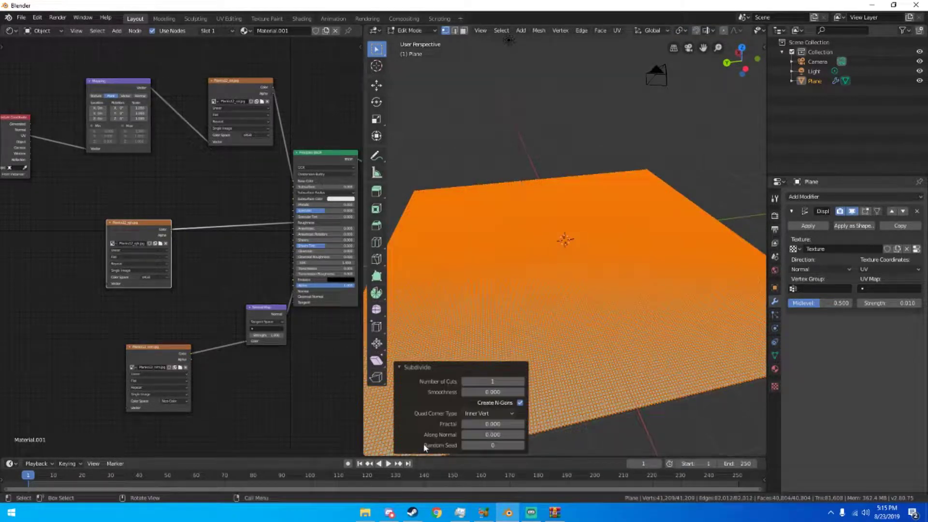
{"action": "left_click", "coordinate": [522, 381]}
{"action": "left_click", "coordinate": [456, 369]}
{"action": "key", "text": "Tab"}
Step: Shade the displaced plane smooth
{"action": "middle_click_drag", "start_coordinate": [503, 296], "coordinate": [553, 296]}
{"action": "scroll", "coordinate": [552, 291], "scroll_direction": "up", "scroll_amount": 3}
{"action": "scroll", "coordinate": [532, 306], "scroll_direction": "down", "scroll_amount": 3}
{"action": "scroll", "coordinate": [554, 293], "scroll_direction": "up", "scroll_amount": 3}
{"action": "right_click", "coordinate": [536, 274]}
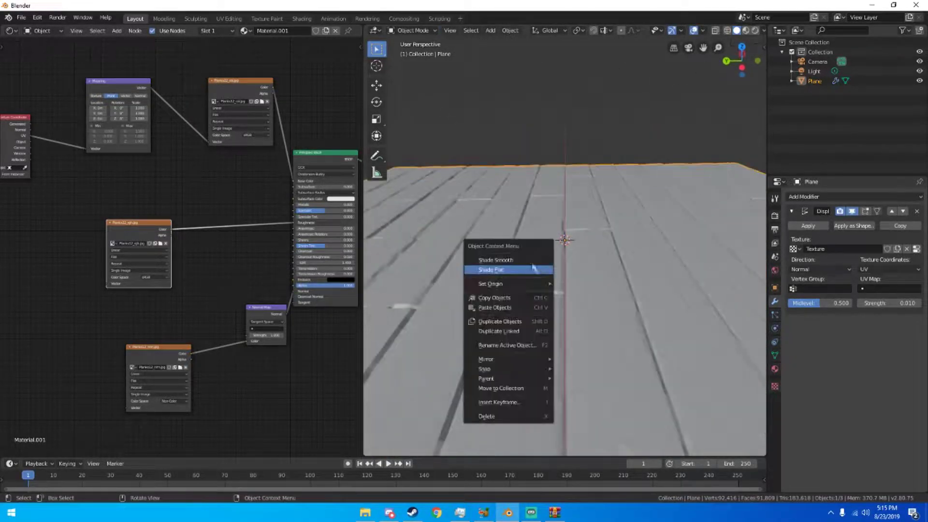
{"action": "left_click", "coordinate": [538, 268]}
{"action": "mouse_move", "coordinate": [534, 263]}
{"action": "middle_mouse_down"}
{"action": "mouse_move", "coordinate": [567, 242]}
{"action": "mouse_move", "coordinate": [589, 247]}
{"action": "mouse_move", "coordinate": [597, 274]}
{"action": "mouse_move", "coordinate": [607, 247]}
{"action": "mouse_move", "coordinate": [615, 251]}
{"action": "mouse_move", "coordinate": [605, 247]}
{"action": "mouse_move", "coordinate": [614, 265]}
{"action": "mouse_move", "coordinate": [588, 261]}
{"action": "middle_mouse_up"}
Step: Preview the displaced planks in rendered shading with the viewport overlays hidden and examine the surface up close
{"action": "key", "text": "z"}
{"action": "left_click", "coordinate": [598, 219]}
{"action": "left_click", "coordinate": [699, 30]}
{"action": "middle_click_drag", "start_coordinate": [657, 104], "coordinate": [557, 222]}
{"action": "scroll", "coordinate": [591, 181], "scroll_direction": "up", "scroll_amount": 5}
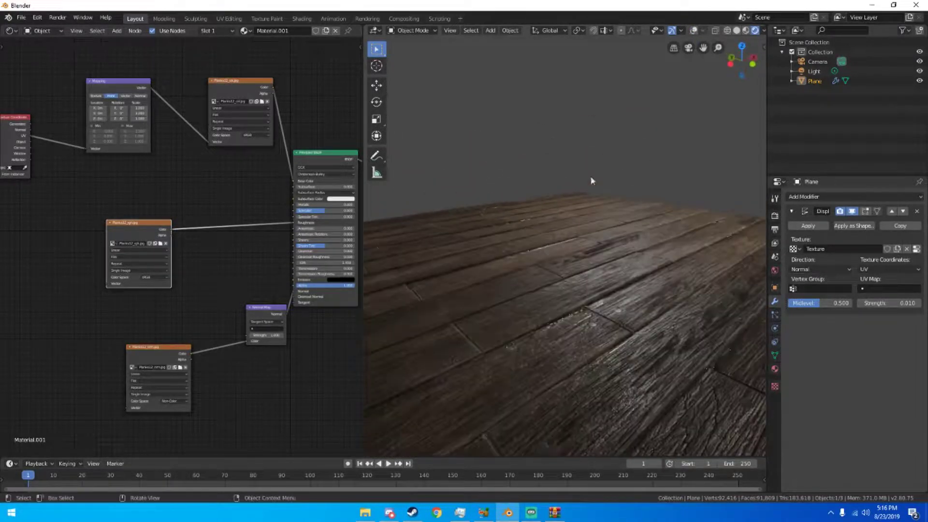
{"action": "scroll", "coordinate": [589, 288], "scroll_direction": "down", "scroll_amount": 3}
{"action": "mouse_move", "coordinate": [615, 366]}
{"action": "middle_mouse_down"}
{"action": "mouse_move", "coordinate": [640, 373]}
{"action": "mouse_move", "coordinate": [631, 341]}
{"action": "mouse_move", "coordinate": [572, 280]}
{"action": "middle_mouse_up"}
Step: Return to solid shading and set the render engine to Cycles with GPU Compute as the device
{"action": "key", "text": "z"}
{"action": "left_click", "coordinate": [628, 267]}
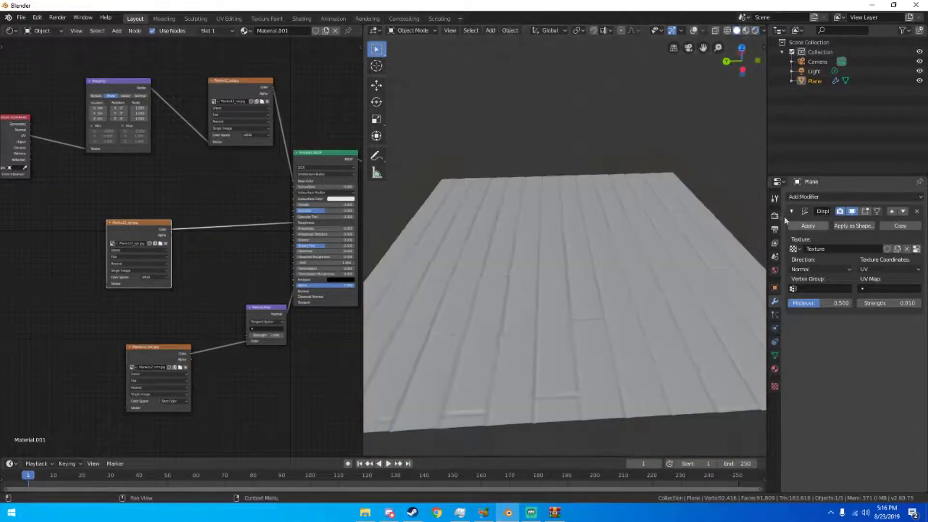
{"action": "left_click", "coordinate": [775, 216]}
{"action": "left_click", "coordinate": [890, 197]}
{"action": "left_click", "coordinate": [878, 231]}
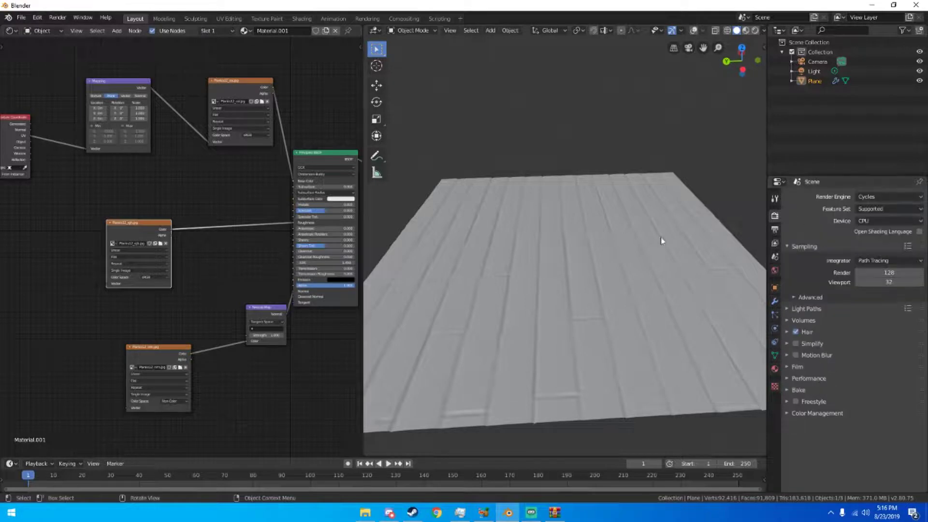
{"action": "left_click", "coordinate": [875, 220]}
{"action": "left_click", "coordinate": [867, 246]}
Step: Preview the plank floor in Cycles rendered shading and examine the displacement and reflections from several angles
{"action": "key", "text": "z"}
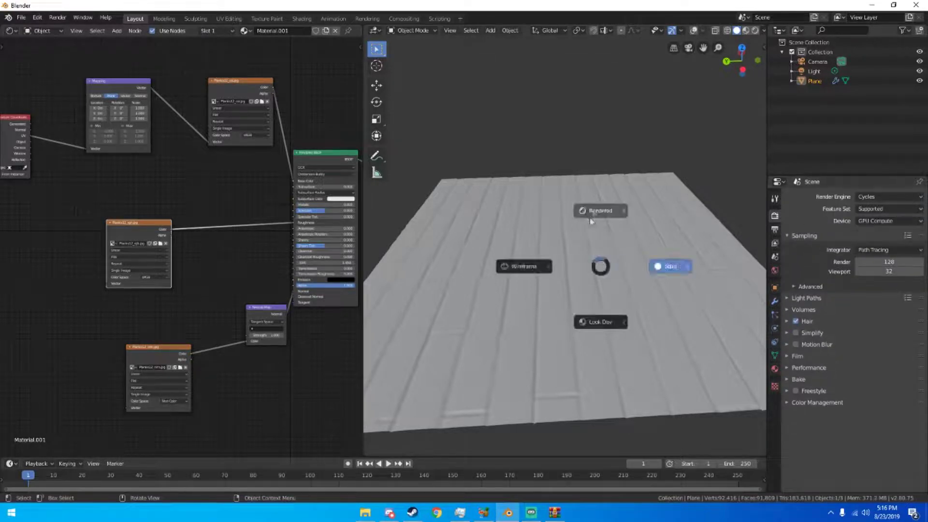
{"action": "left_click", "coordinate": [601, 211]}
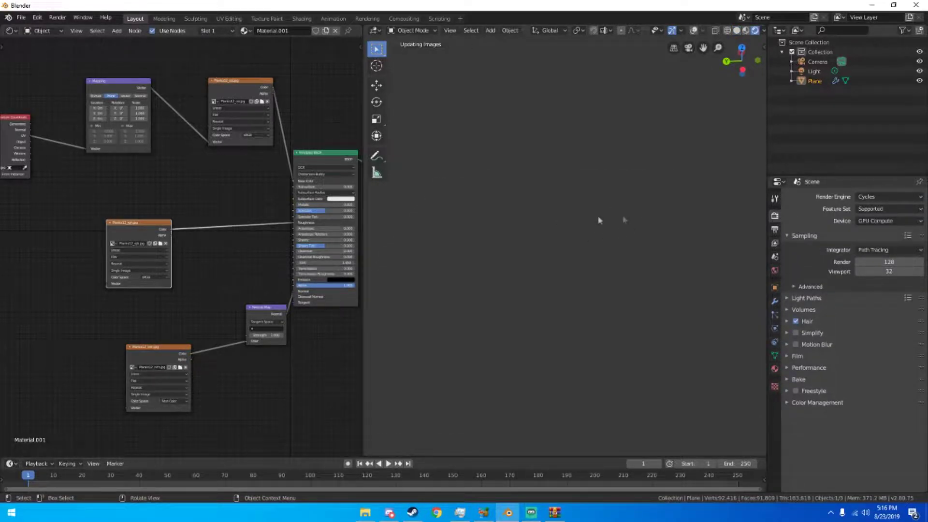
{"action": "middle_click_drag", "start_coordinate": [576, 246], "coordinate": [608, 239]}
{"action": "scroll", "coordinate": [608, 239], "scroll_direction": "up", "scroll_amount": 3}
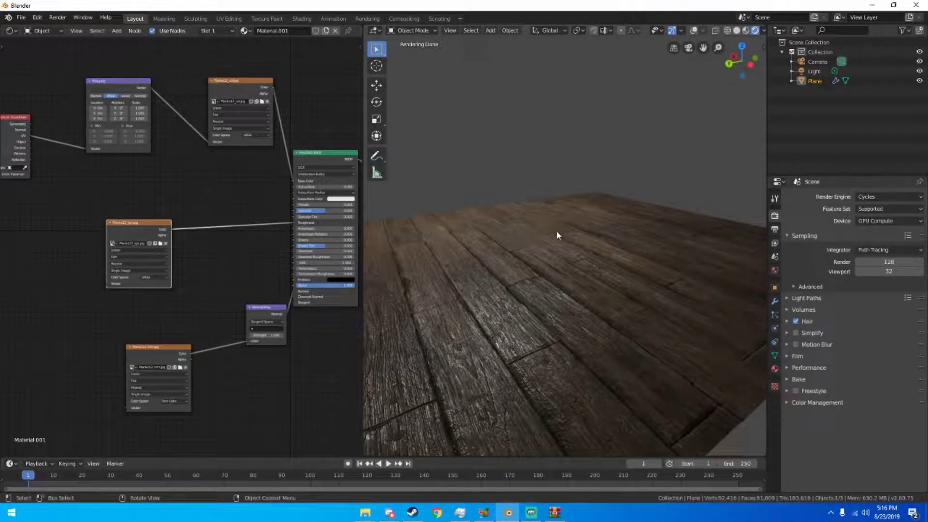
{"action": "scroll", "coordinate": [574, 191], "scroll_direction": "down", "scroll_amount": 1}
{"action": "middle_click_drag", "start_coordinate": [240, 187], "coordinate": [217, 187]}
{"action": "scroll", "coordinate": [218, 187], "scroll_direction": "down", "scroll_amount": 1}
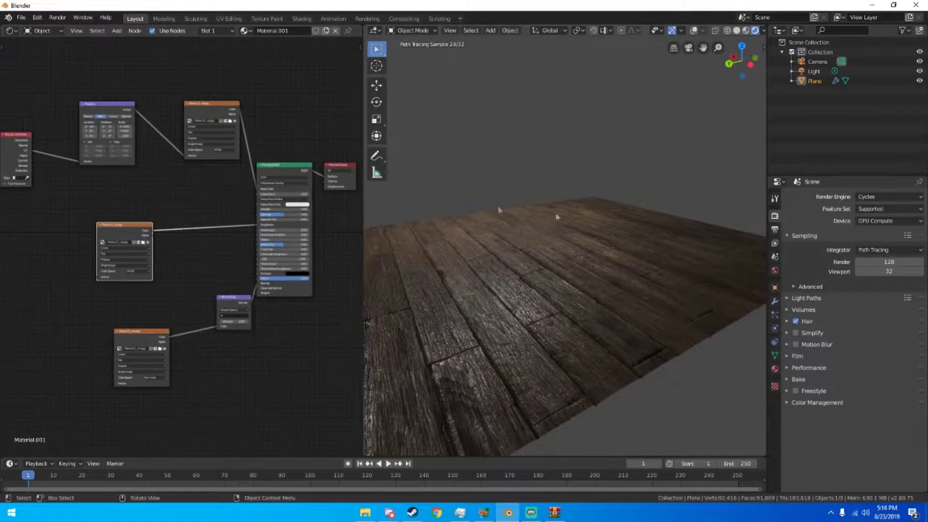
{"action": "mouse_move", "coordinate": [538, 248]}
{"action": "middle_mouse_down"}
{"action": "mouse_move", "coordinate": [566, 232]}
{"action": "mouse_move", "coordinate": [555, 252]}
{"action": "middle_mouse_up"}
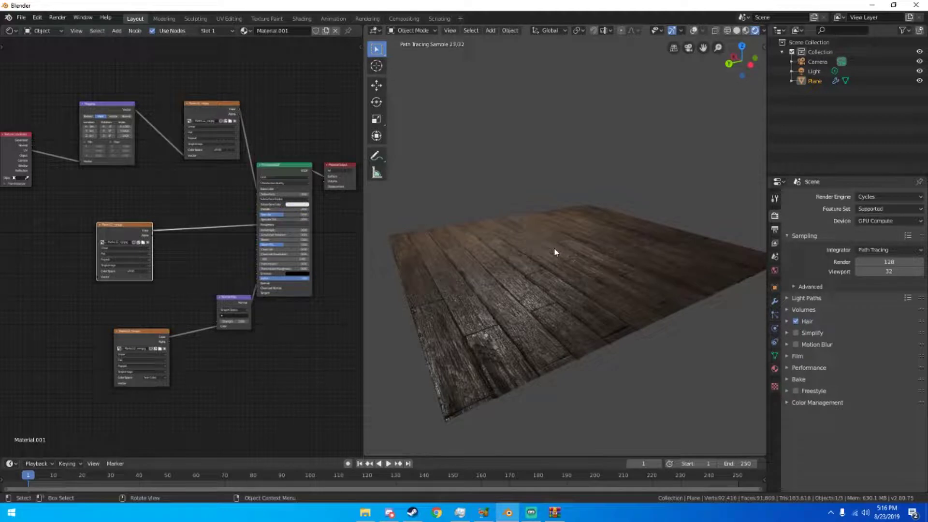
Step: Return the viewport to solid shading and show the viewport overlays
{"action": "key", "text": "z"}
{"action": "left_click", "coordinate": [585, 250]}
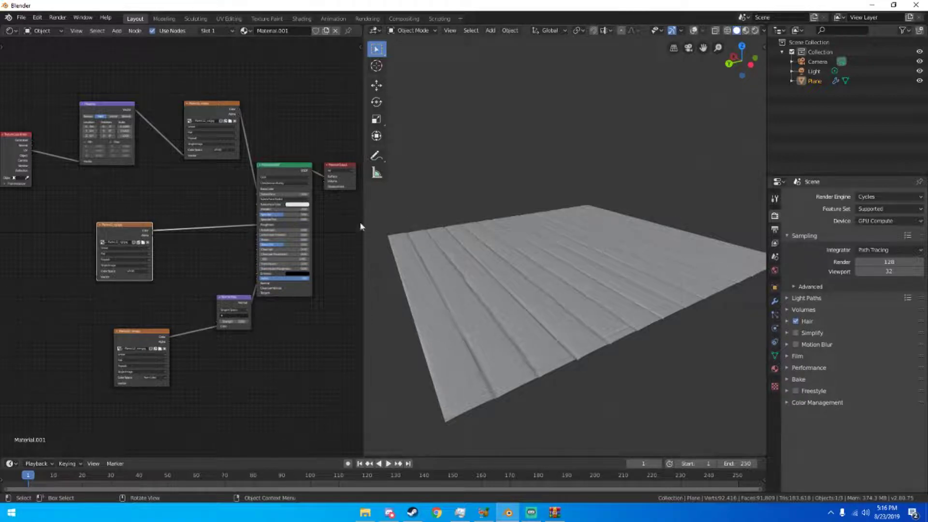
{"action": "left_click", "coordinate": [694, 30]}
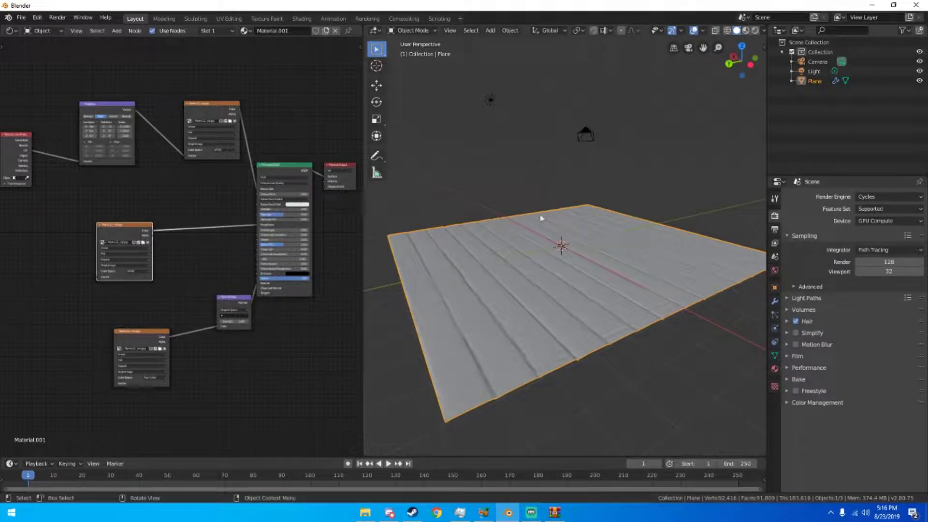
Step: Unwrap the UVs of the entire plane mesh in Edit Mode and return to Object Mode
{"action": "key", "text": "Tab"}
{"action": "key", "text": "u"}
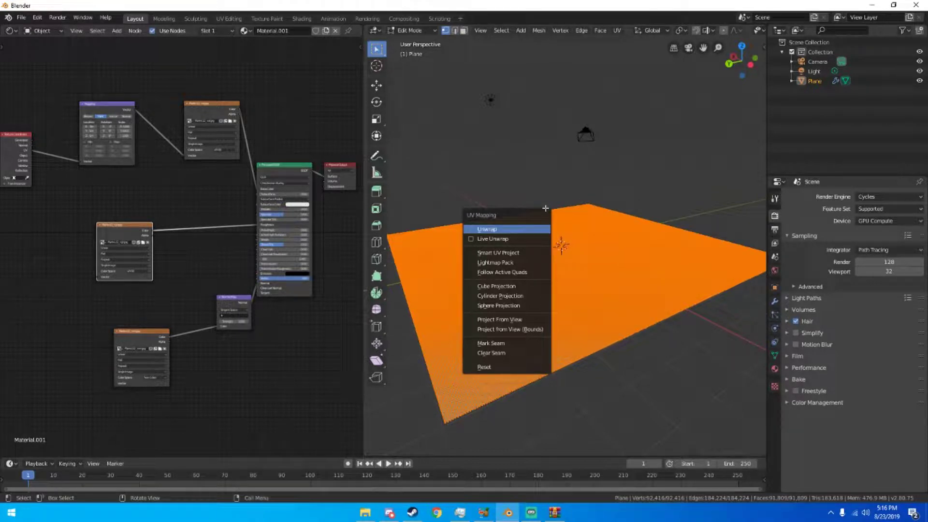
{"action": "key", "text": "Return"}
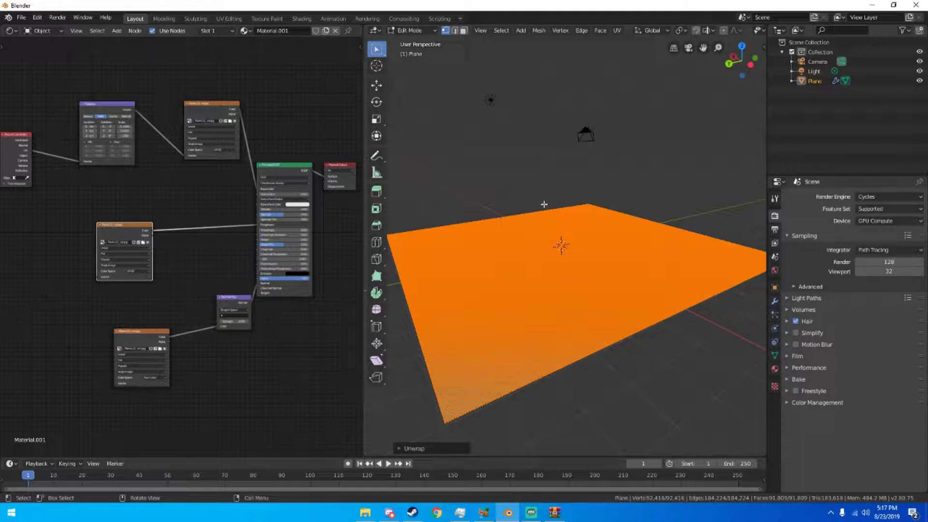
{"action": "key", "text": "Tab"}
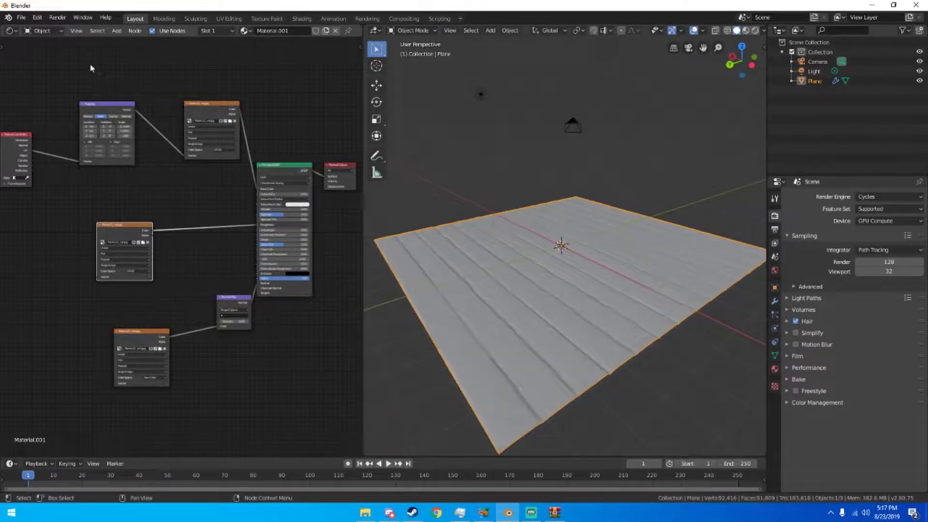
Step: Examine the displaced planks in solid shading from several angles and show the plane's Displace modifier settings
{"action": "middle_click_drag", "start_coordinate": [518, 207], "coordinate": [513, 231]}
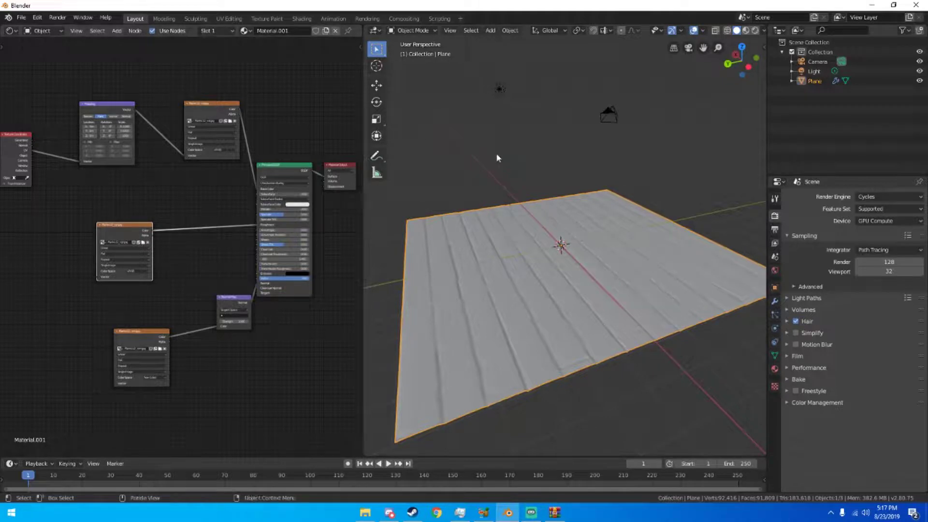
{"action": "middle_click_drag", "start_coordinate": [530, 262], "coordinate": [510, 266]}
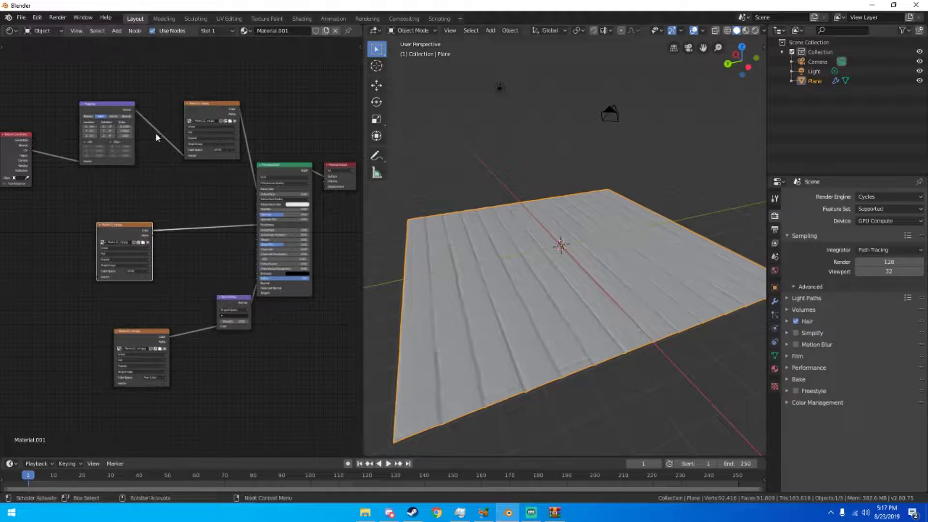
{"action": "middle_click_drag", "start_coordinate": [426, 214], "coordinate": [531, 237]}
{"action": "scroll", "coordinate": [525, 248], "scroll_direction": "up", "scroll_amount": 2}
{"action": "scroll", "coordinate": [556, 260], "scroll_direction": "down", "scroll_amount": 2}
{"action": "scroll", "coordinate": [555, 260], "scroll_direction": "down", "scroll_amount": 3}
{"action": "scroll", "coordinate": [510, 245], "scroll_direction": "up", "scroll_amount": 3}
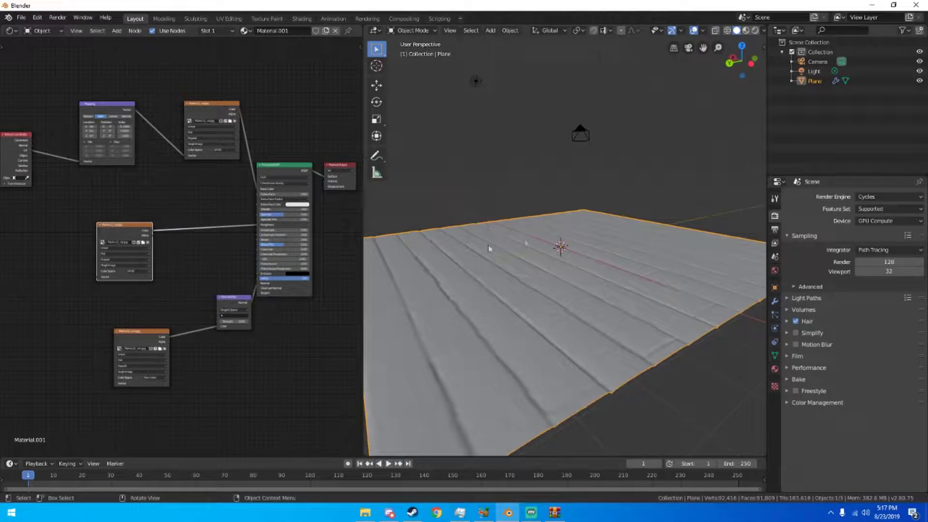
{"action": "left_click", "coordinate": [775, 301]}
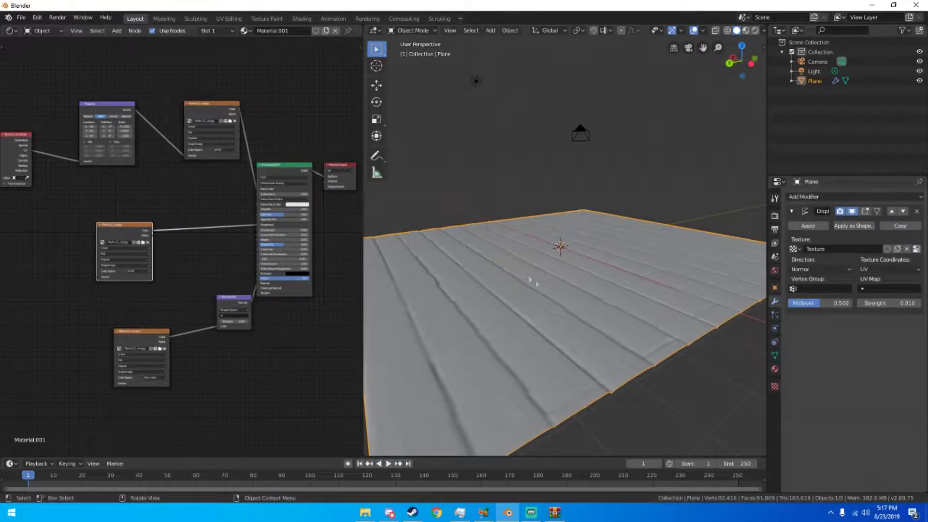
{"action": "scroll", "coordinate": [547, 289], "scroll_direction": "down", "scroll_amount": 3}
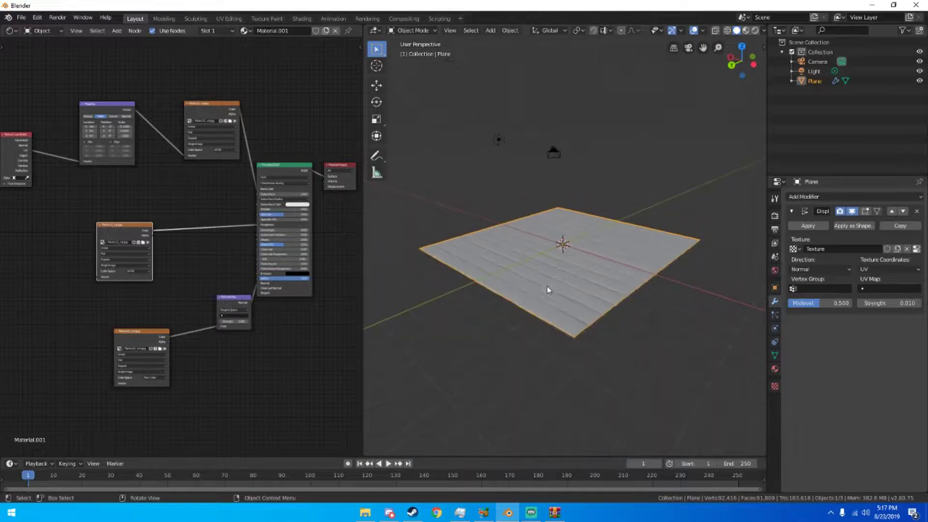
Step: Replace the node editor with the Image Editor and display the plane's UV layout over Planks12_rgh.jpg in Edit Mode
{"action": "left_click", "coordinate": [11, 31]}
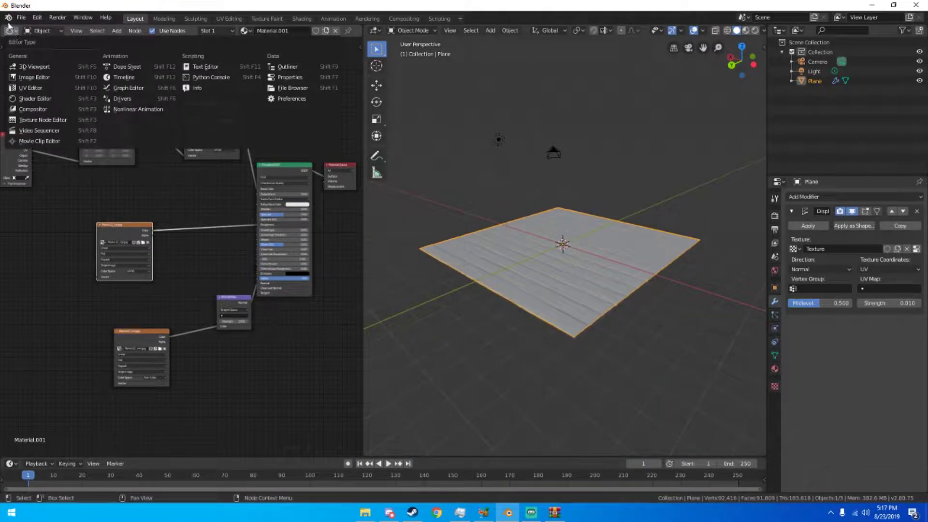
{"action": "left_click", "coordinate": [34, 77]}
{"action": "scroll", "coordinate": [278, 212], "scroll_direction": "up", "scroll_amount": 2}
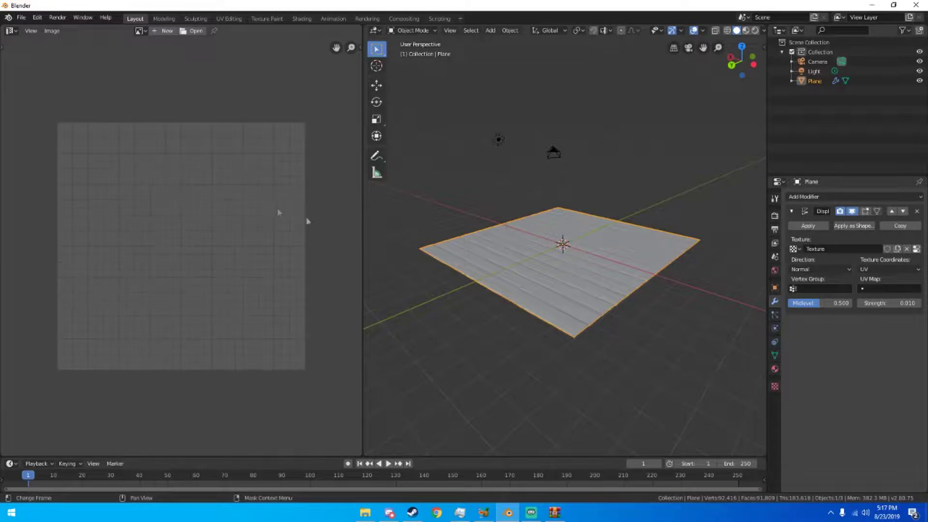
{"action": "middle_click_drag", "start_coordinate": [666, 263], "coordinate": [621, 303]}
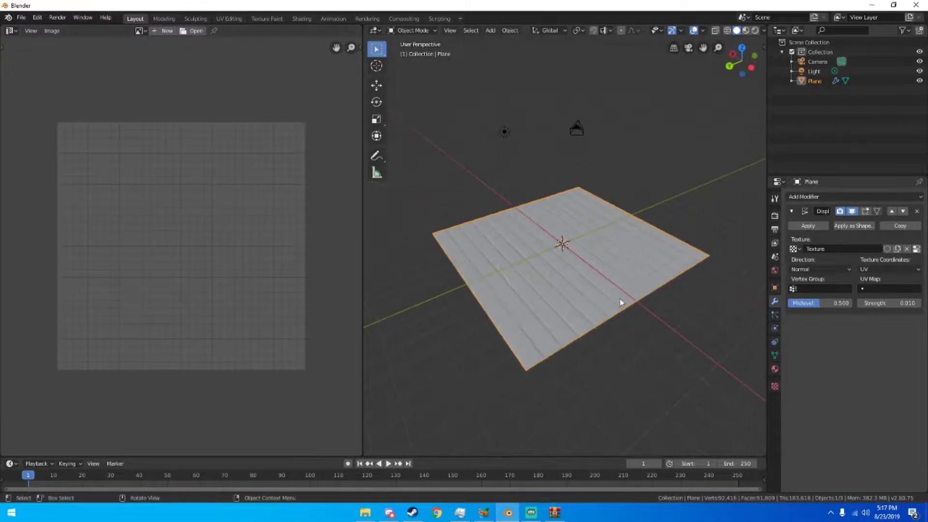
{"action": "key", "text": "Tab"}
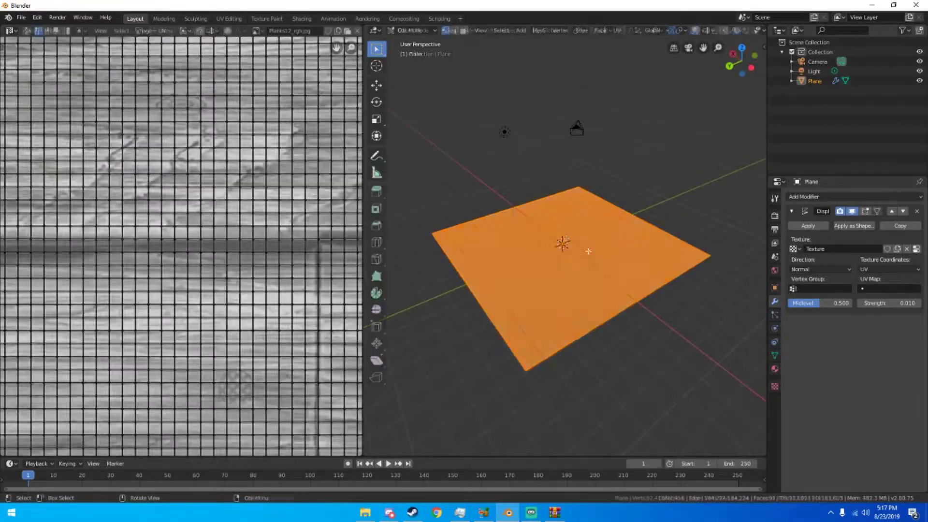
{"action": "scroll", "coordinate": [255, 239], "scroll_direction": "down", "scroll_amount": 3}
{"action": "scroll", "coordinate": [241, 233], "scroll_direction": "up", "scroll_amount": 13}
{"action": "scroll", "coordinate": [241, 235], "scroll_direction": "down", "scroll_amount": 8}
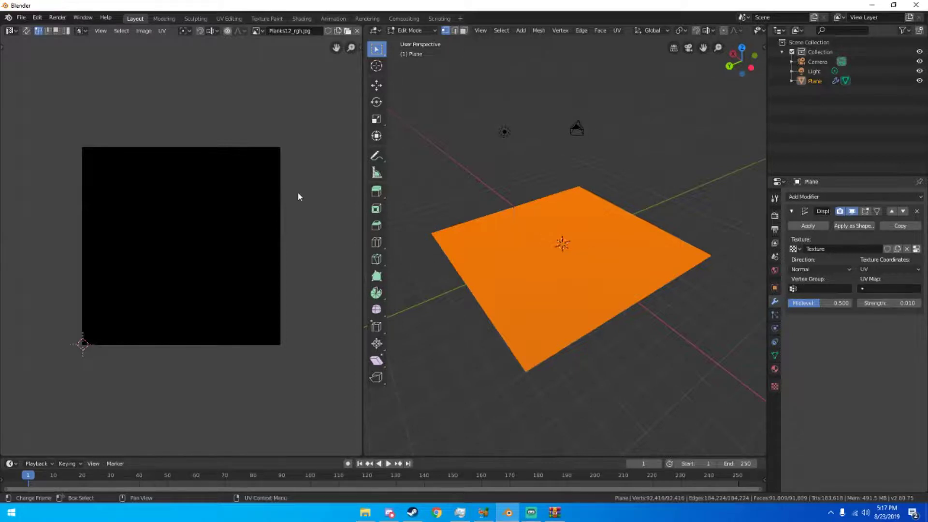
Step: Select all of the plane's UVs, try moving them, scale them up by about 1.45, rotate them, and return to Object Mode
{"action": "key", "text": "a"}
{"action": "key", "text": "alt+a"}
{"action": "key", "text": "a"}
{"action": "key", "text": "g"}
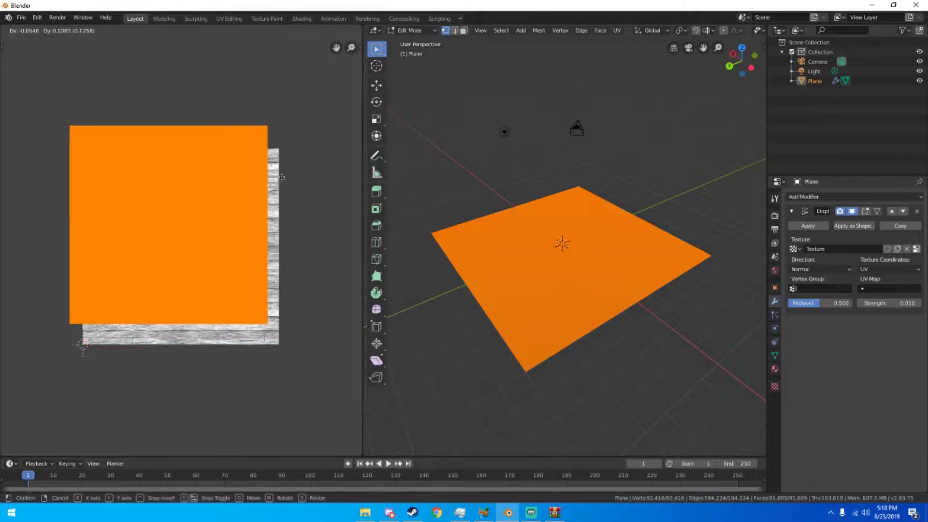
{"action": "key", "text": "Escape"}
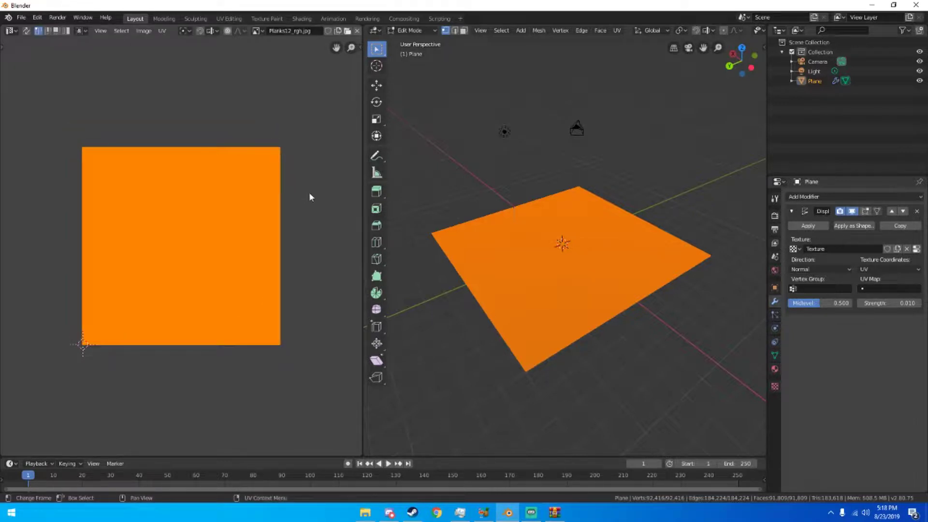
{"action": "key", "text": "s"}
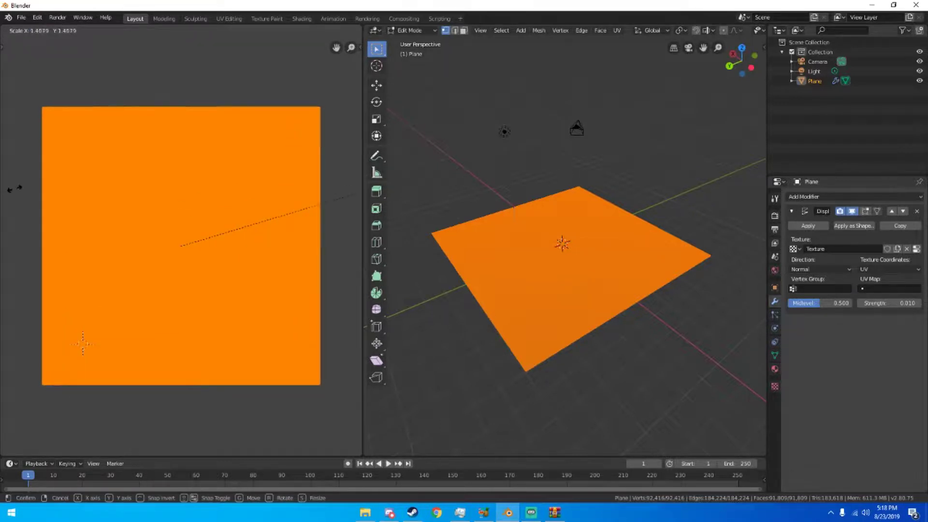
{"action": "left_click", "coordinate": [14, 188]}
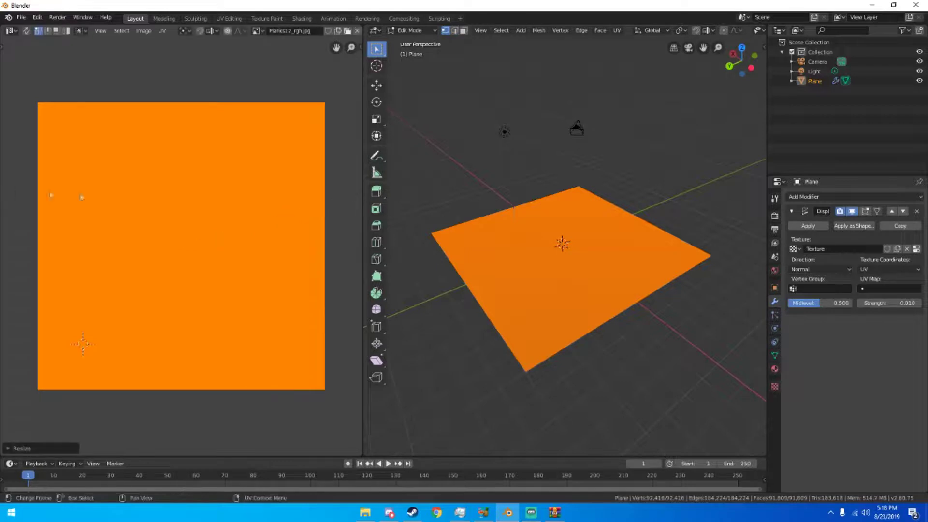
{"action": "key", "text": "r"}
{"action": "left_click", "coordinate": [186, 204]}
{"action": "key", "text": "Tab"}
Step: Switch the Image Editor back to the Shader Editor and set the viewport to rendered shading
{"action": "middle_click_drag", "start_coordinate": [603, 207], "coordinate": [635, 226]}
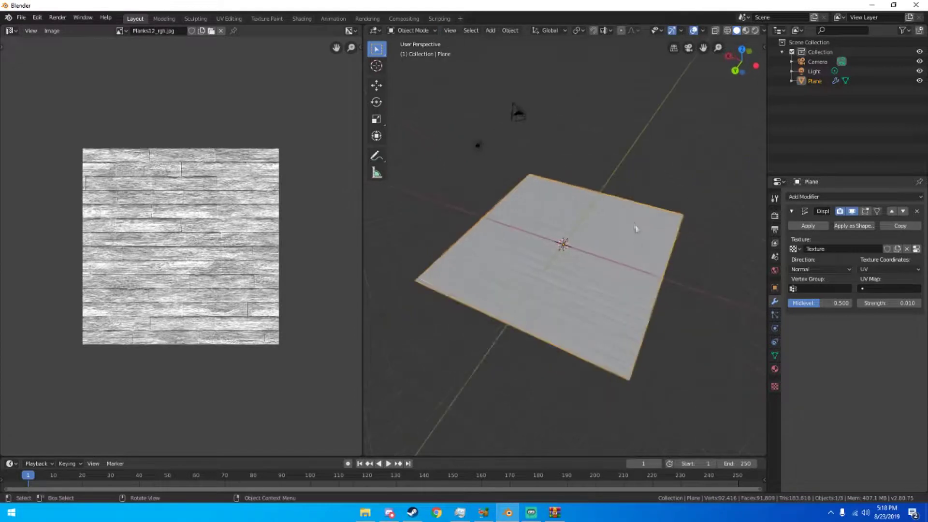
{"action": "scroll", "coordinate": [633, 242], "scroll_direction": "up", "scroll_amount": 4}
{"action": "middle_click_drag", "start_coordinate": [635, 258], "coordinate": [556, 244]}
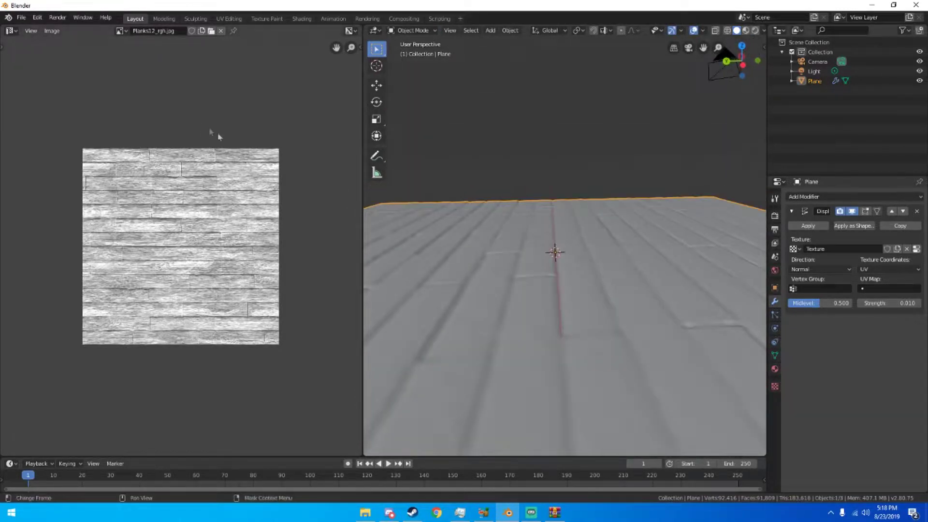
{"action": "left_click", "coordinate": [12, 31]}
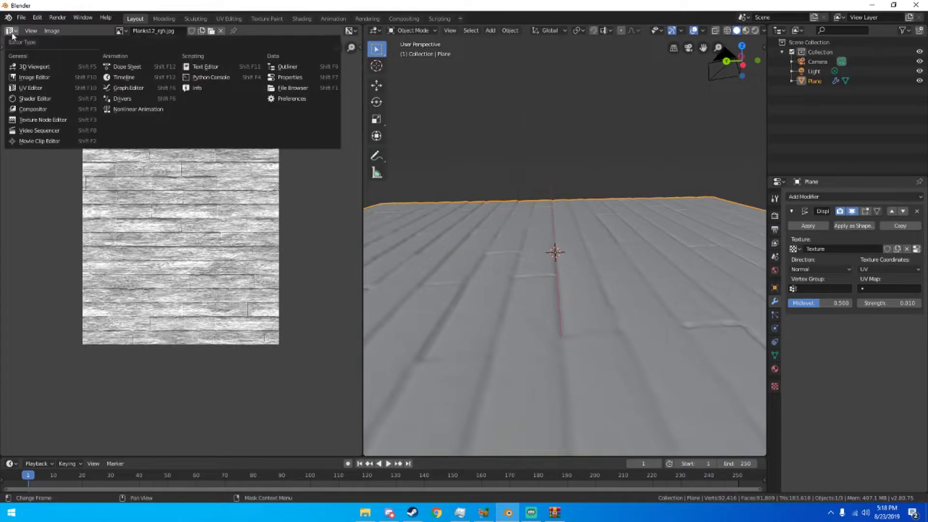
{"action": "left_click", "coordinate": [29, 96]}
{"action": "key", "text": "z"}
{"action": "left_click", "coordinate": [559, 246]}
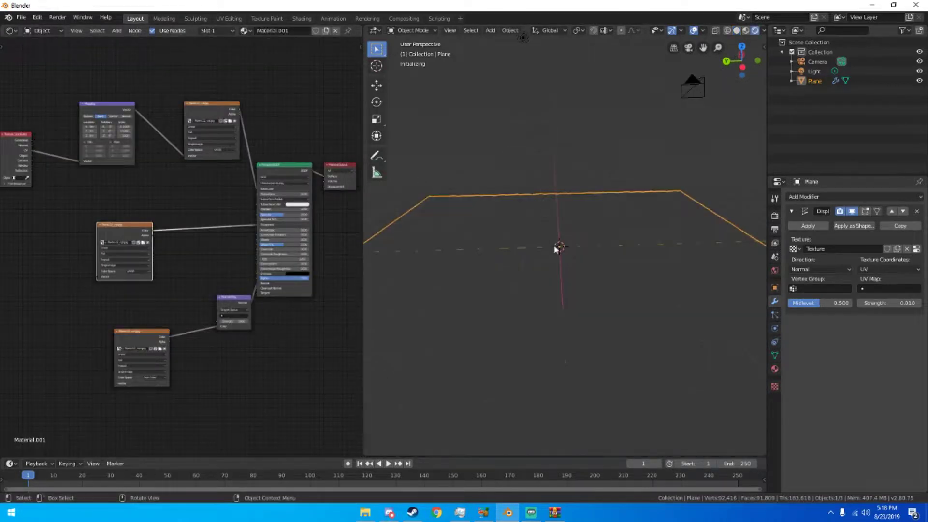
Step: Deselect the plane and examine the rendered plank surface and its reflections from several angles
{"action": "middle_click_drag", "start_coordinate": [570, 244], "coordinate": [632, 265]}
{"action": "key", "text": "alt+a"}
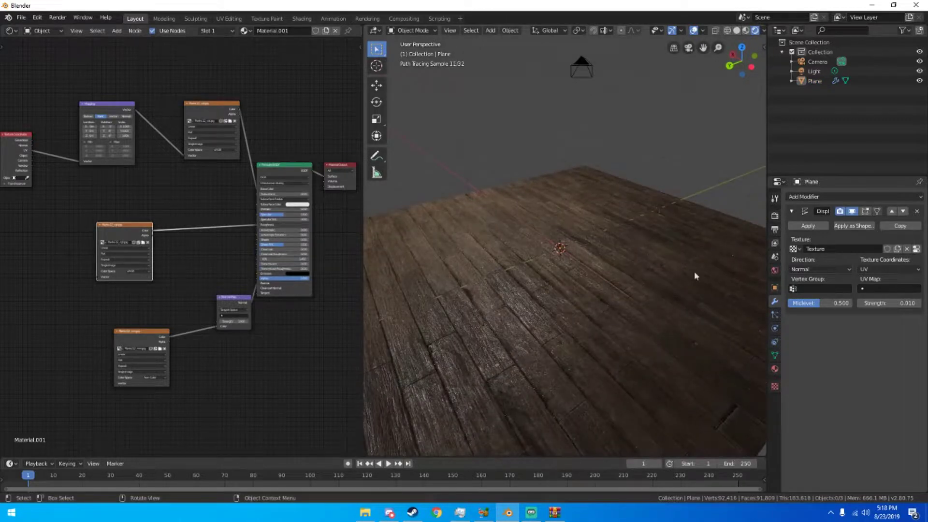
{"action": "middle_click_drag", "start_coordinate": [553, 332], "coordinate": [612, 309]}
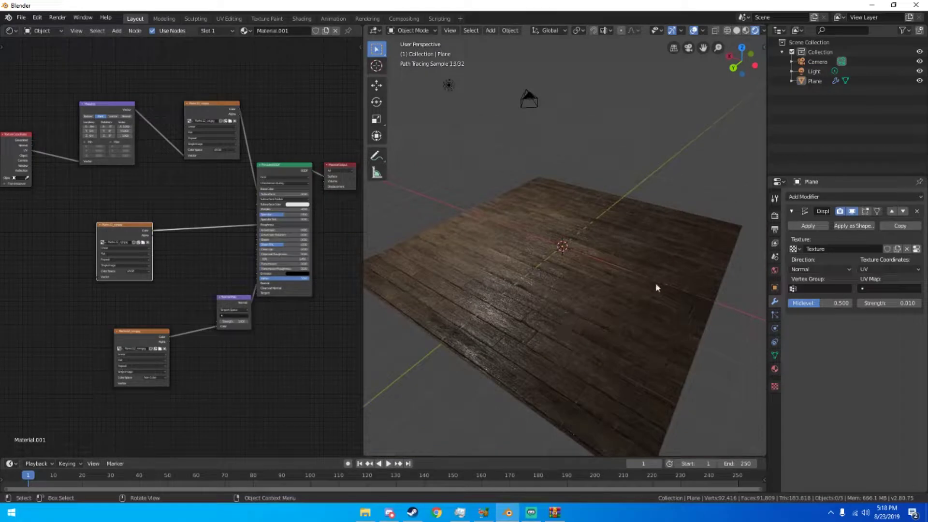
{"action": "middle_click_drag", "start_coordinate": [646, 270], "coordinate": [587, 272]}
{"action": "scroll", "coordinate": [587, 273], "scroll_direction": "up", "scroll_amount": 2}
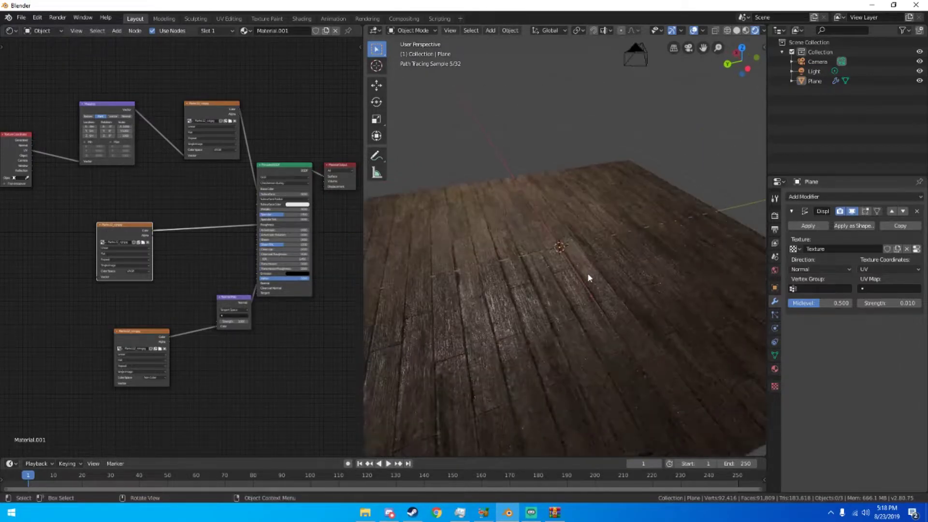
{"action": "scroll", "coordinate": [188, 263], "scroll_direction": "up", "scroll_amount": 3}
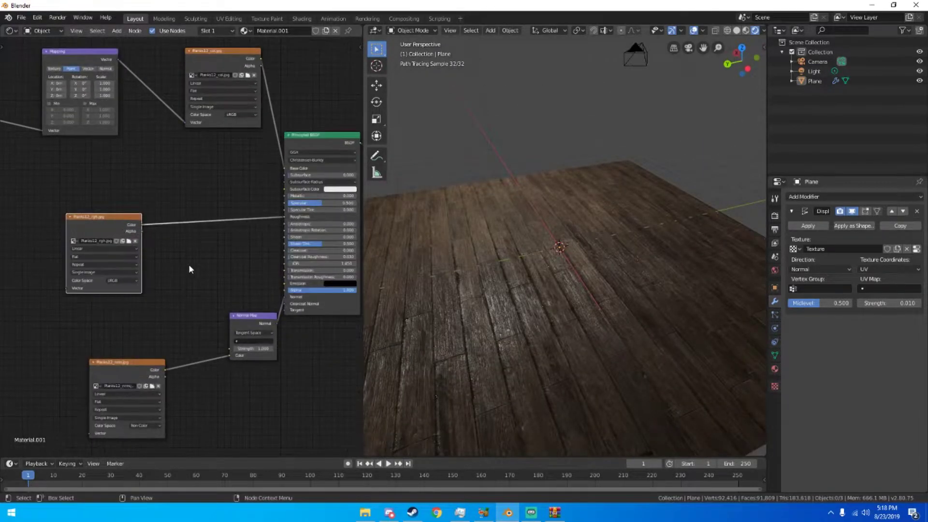
Step: Place the roughness image node closer to the Principled BSDF and set its color space to Non-Color
{"action": "left_click_drag", "start_coordinate": [104, 224], "coordinate": [169, 201]}
{"action": "middle_click_drag", "start_coordinate": [450, 304], "coordinate": [489, 282]}
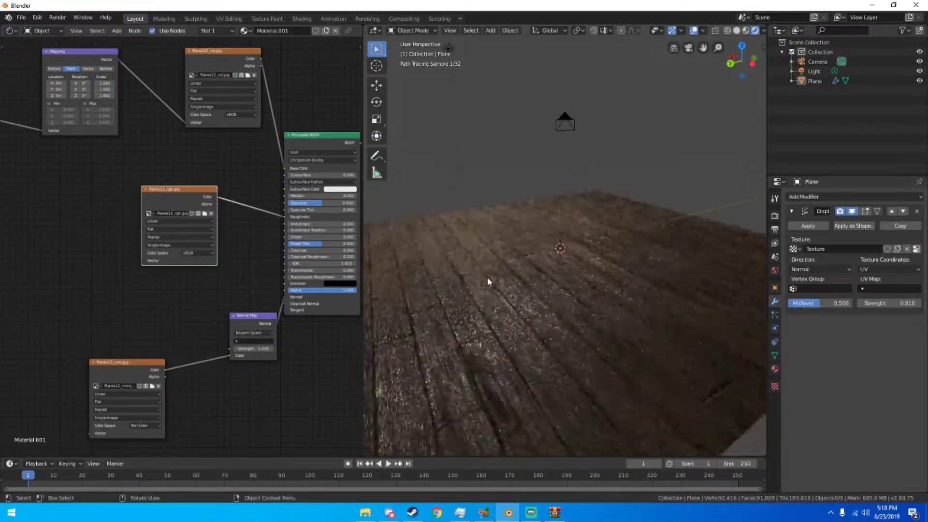
{"action": "scroll", "coordinate": [489, 282], "scroll_direction": "up", "scroll_amount": 3}
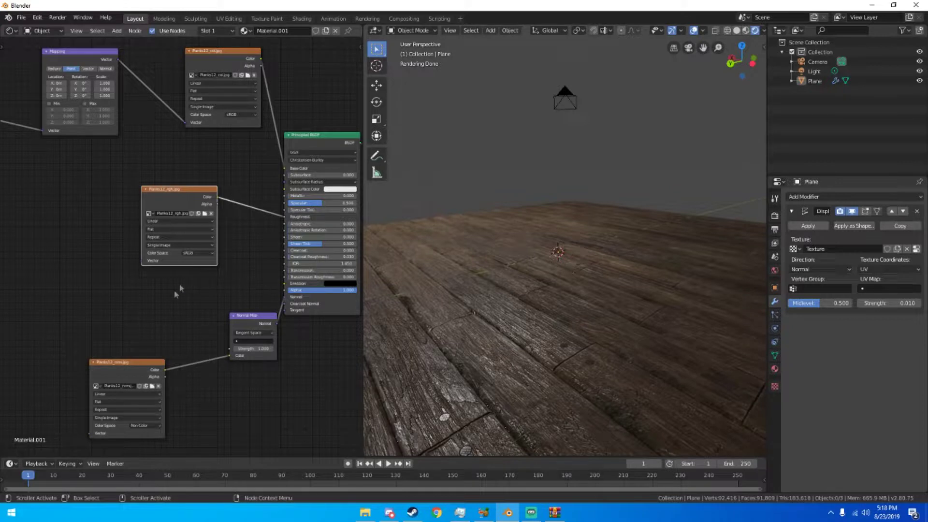
{"action": "mouse_move", "coordinate": [176, 196]}
{"action": "left_mouse_down"}
{"action": "mouse_move", "coordinate": [132, 184]}
{"action": "mouse_move", "coordinate": [184, 181]}
{"action": "left_mouse_up"}
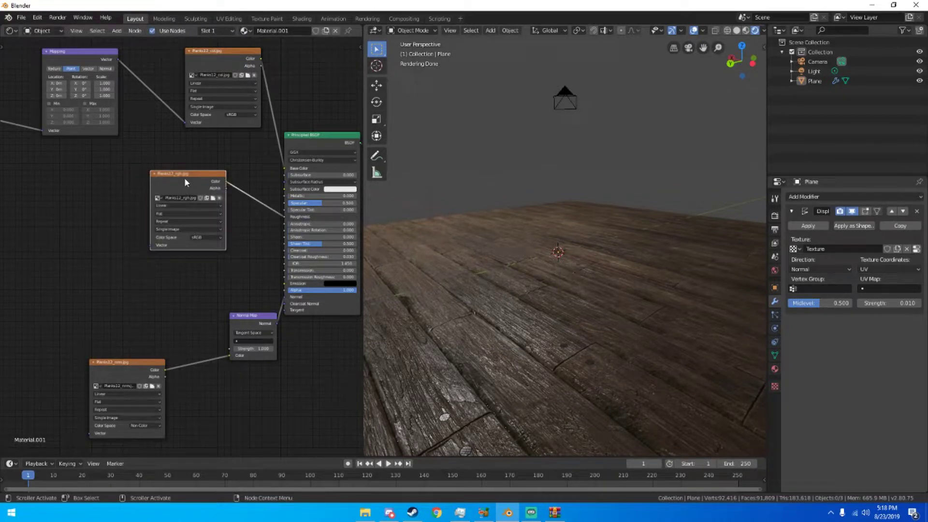
{"action": "left_click", "coordinate": [208, 238]}
{"action": "left_click", "coordinate": [208, 272]}
{"action": "mouse_move", "coordinate": [483, 435]}
{"action": "middle_mouse_down"}
{"action": "mouse_move", "coordinate": [475, 413]}
{"action": "mouse_move", "coordinate": [489, 396]}
{"action": "middle_mouse_up"}
{"action": "mouse_move", "coordinate": [578, 342]}
{"action": "middle_mouse_down"}
{"action": "mouse_move", "coordinate": [556, 340]}
{"action": "mouse_move", "coordinate": [572, 323]}
{"action": "mouse_move", "coordinate": [607, 320]}
{"action": "mouse_move", "coordinate": [599, 307]}
{"action": "middle_mouse_up"}
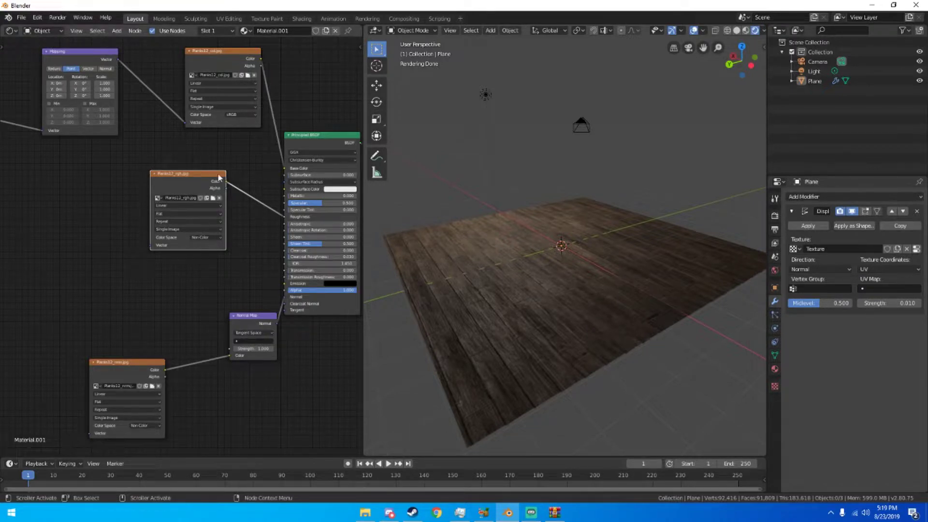
Step: Arrange the texture, Normal Map, Mapping and Texture Coordinate nodes compactly beside the Principled BSDF and hide the viewport overlays
{"action": "middle_click_drag", "start_coordinate": [219, 177], "coordinate": [206, 188]}
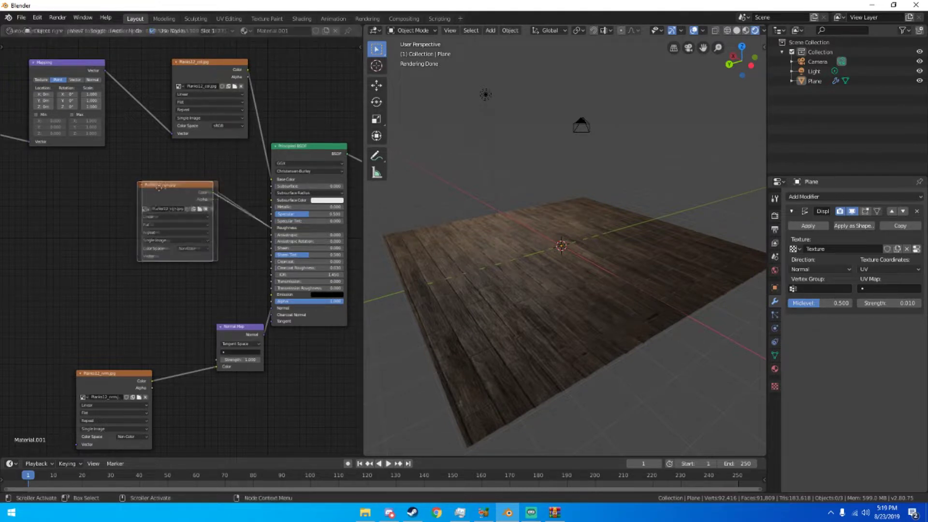
{"action": "left_click_drag", "start_coordinate": [157, 192], "coordinate": [193, 171]}
{"action": "left_click_drag", "start_coordinate": [227, 331], "coordinate": [243, 336]}
{"action": "left_click_drag", "start_coordinate": [90, 384], "coordinate": [163, 290]}
{"action": "scroll", "coordinate": [95, 97], "scroll_direction": "down", "scroll_amount": 1}
{"action": "left_click_drag", "start_coordinate": [95, 97], "coordinate": [135, 112]}
{"action": "left_click_drag", "start_coordinate": [7, 137], "coordinate": [105, 204]}
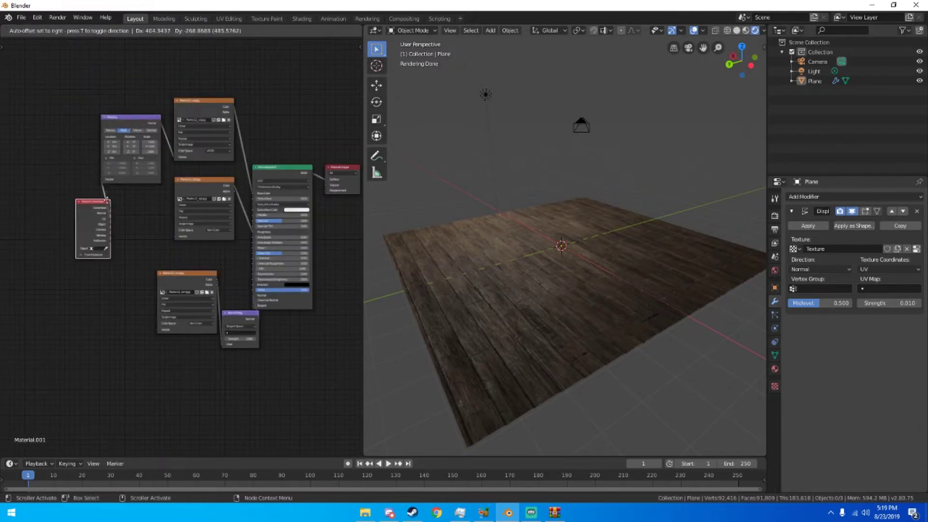
{"action": "scroll", "coordinate": [222, 241], "scroll_direction": "right", "scroll_amount": 2, "text": "ctrl"}
{"action": "middle_click_drag", "start_coordinate": [213, 260], "coordinate": [198, 255]}
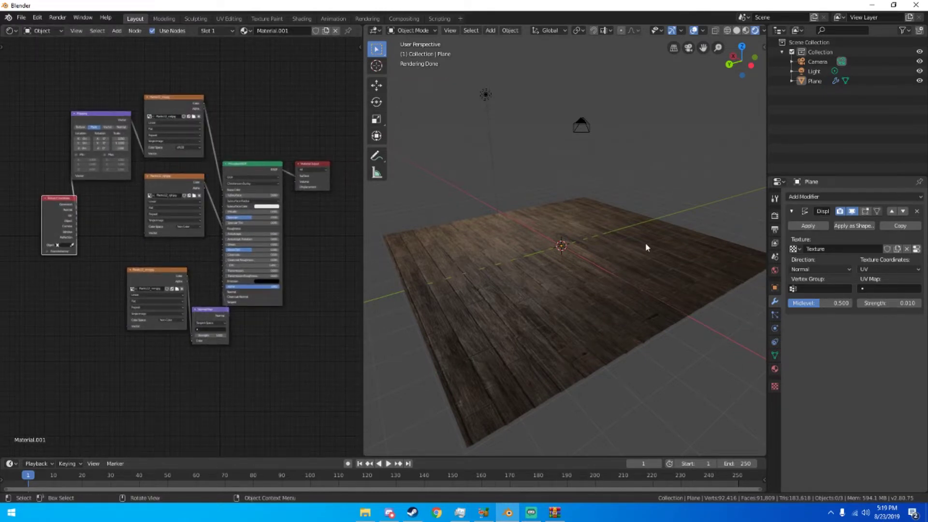
{"action": "left_click", "coordinate": [692, 31]}
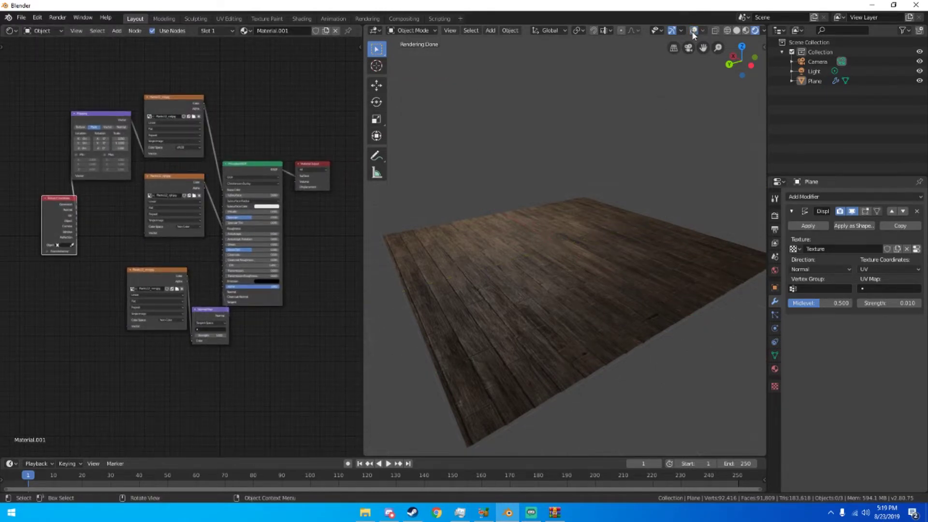